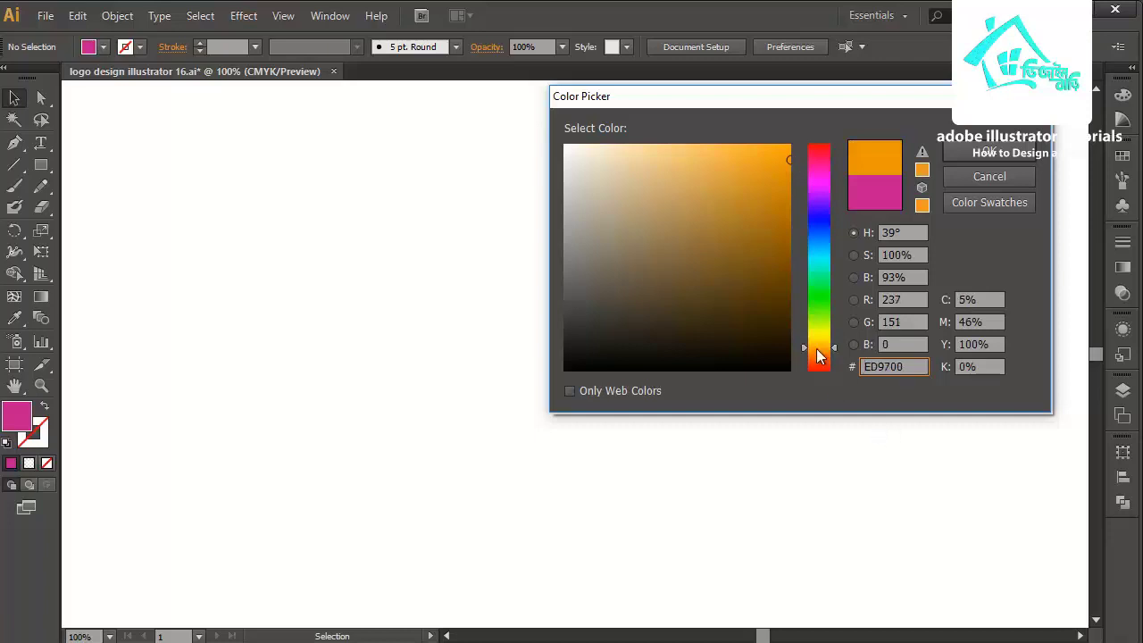
- Set the fill colour to the golden orange #EDB400
left_click_drag(821, 352, 822, 348)
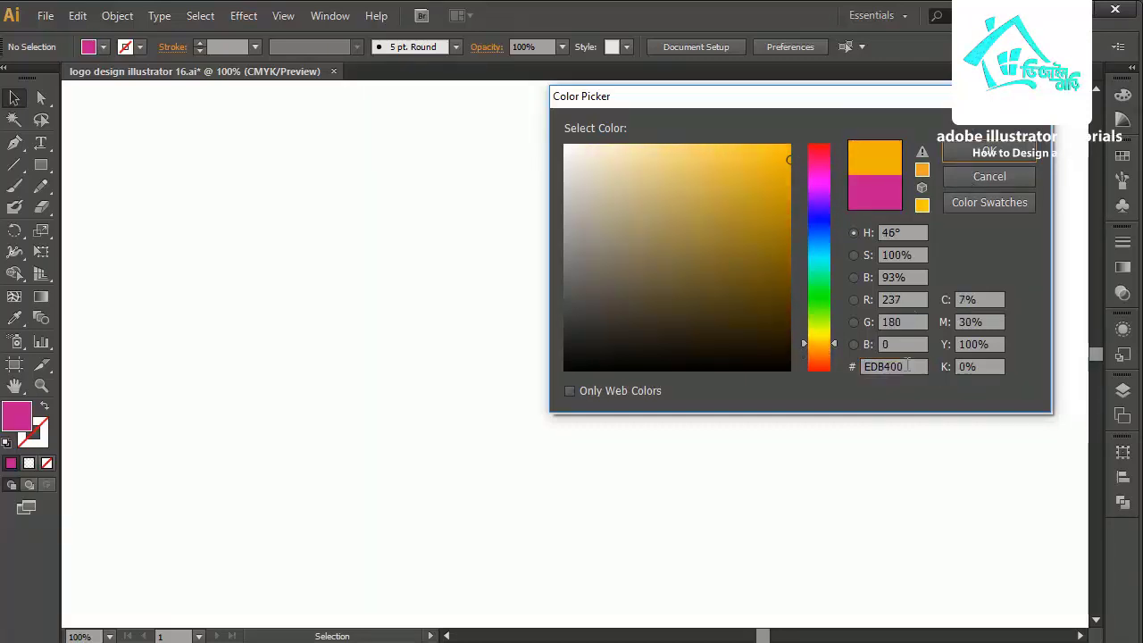
key("Tab")
left_click(964, 153)
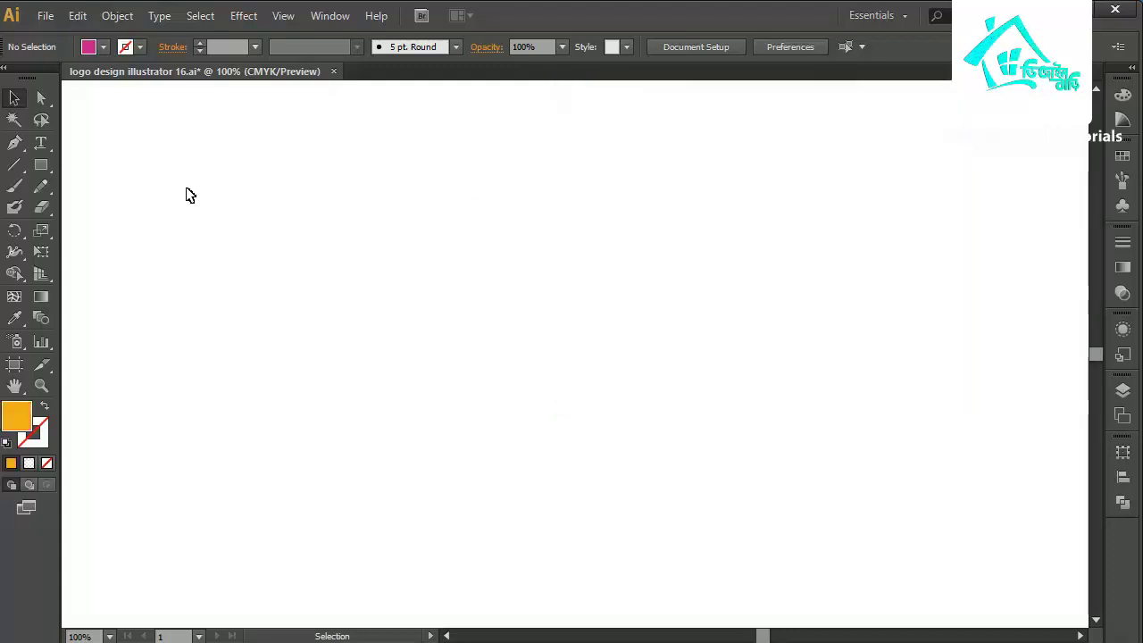
- Draw a large filled circle on the empty artboard with the Ellipse tool and deselect it
left_click(48, 168)
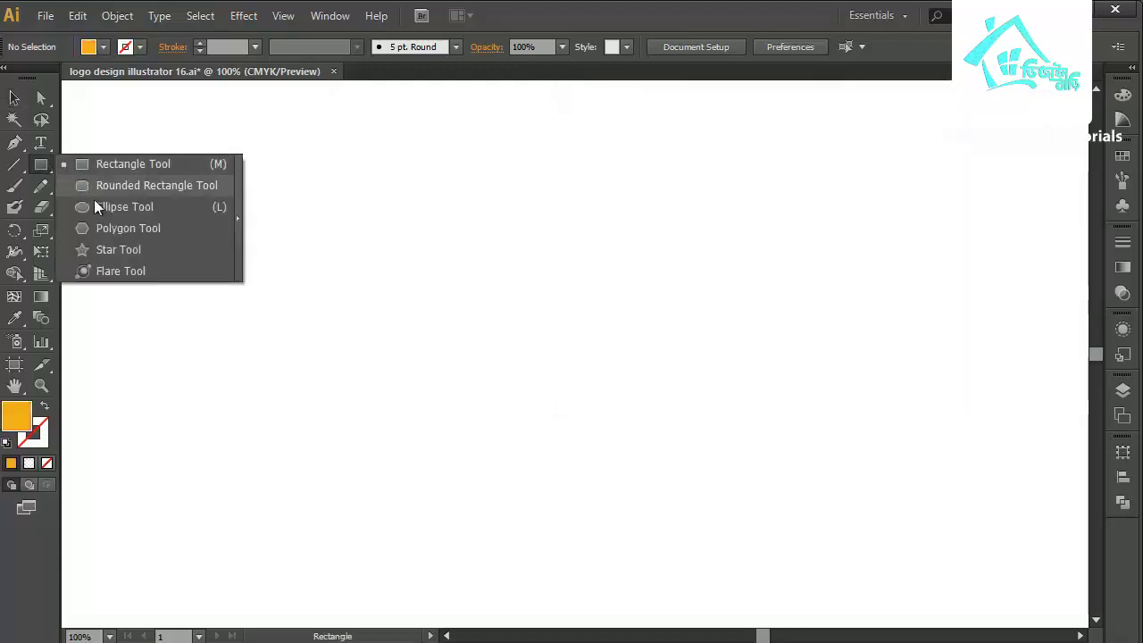
left_click(119, 215)
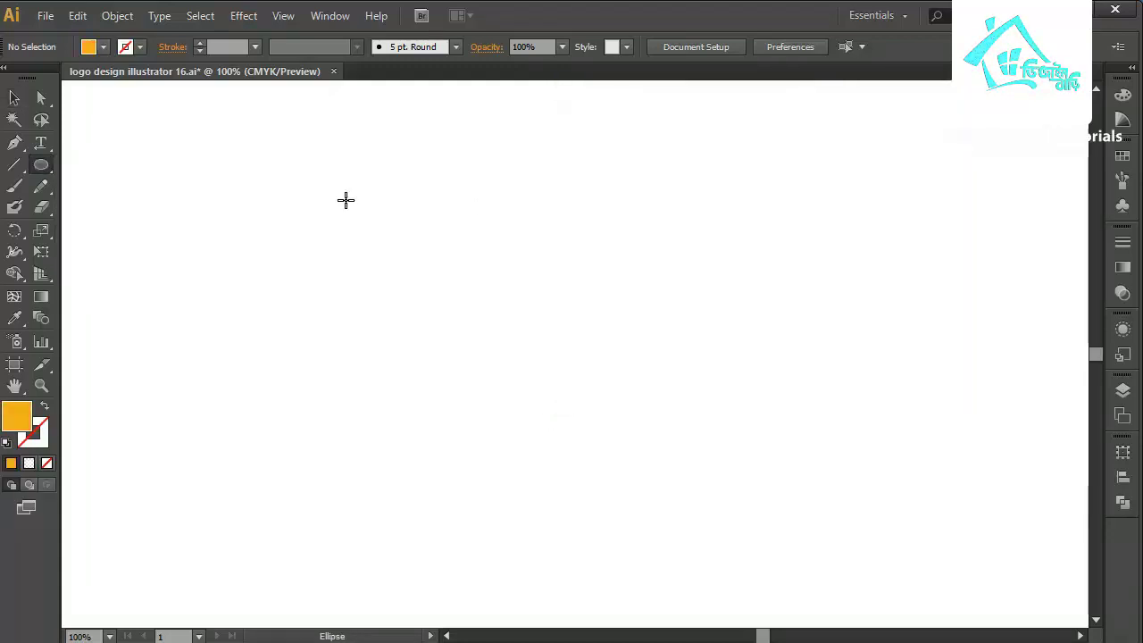
left_click_drag(289, 196, 595, 466)
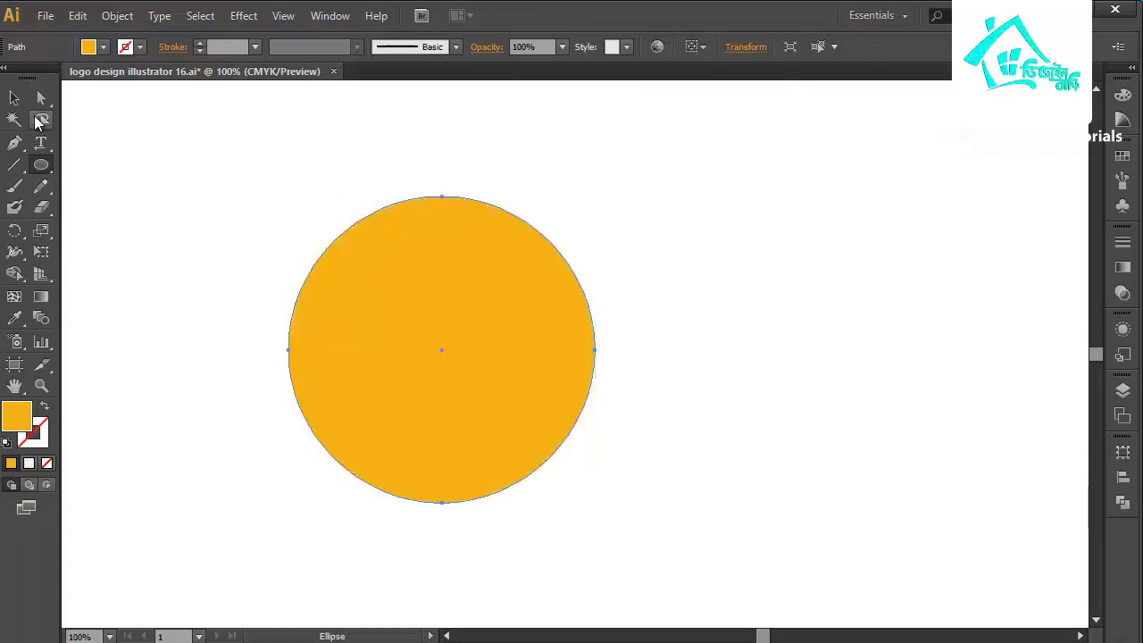
left_click(15, 97)
left_click(158, 169)
- Change the fill colour to white for drawing with the Pen tool
left_click(14, 144)
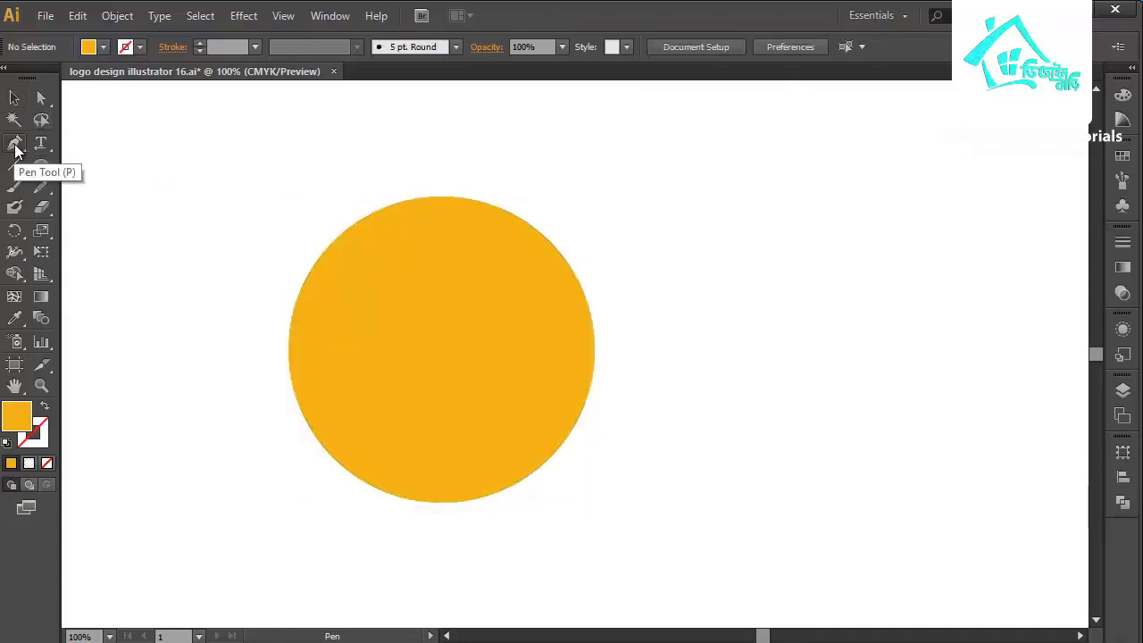
double_click(21, 420)
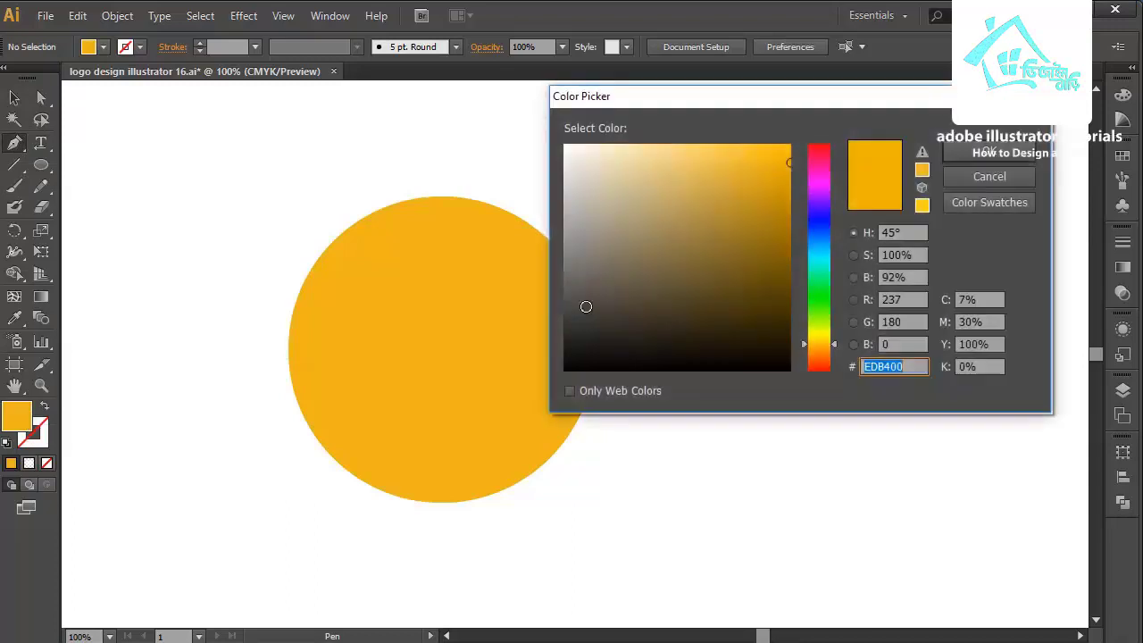
left_click_drag(591, 306, 558, 142)
left_click(964, 151)
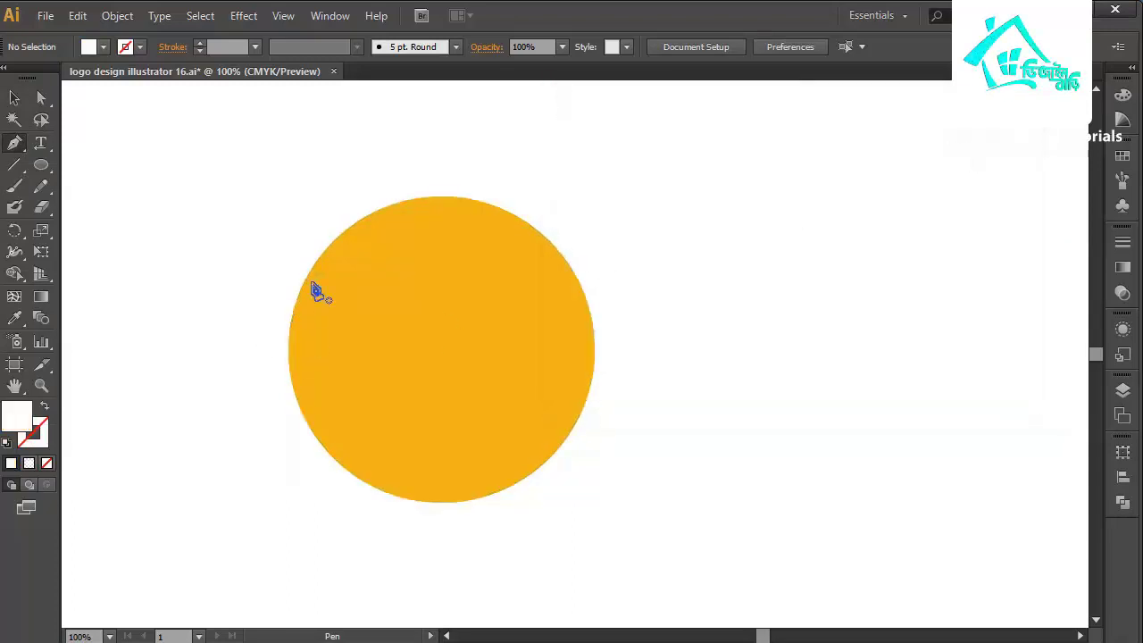
- Draw a closed white teardrop over the circle's upper-left part, with its pointed end reaching beyond the circle's edge
left_click(304, 279)
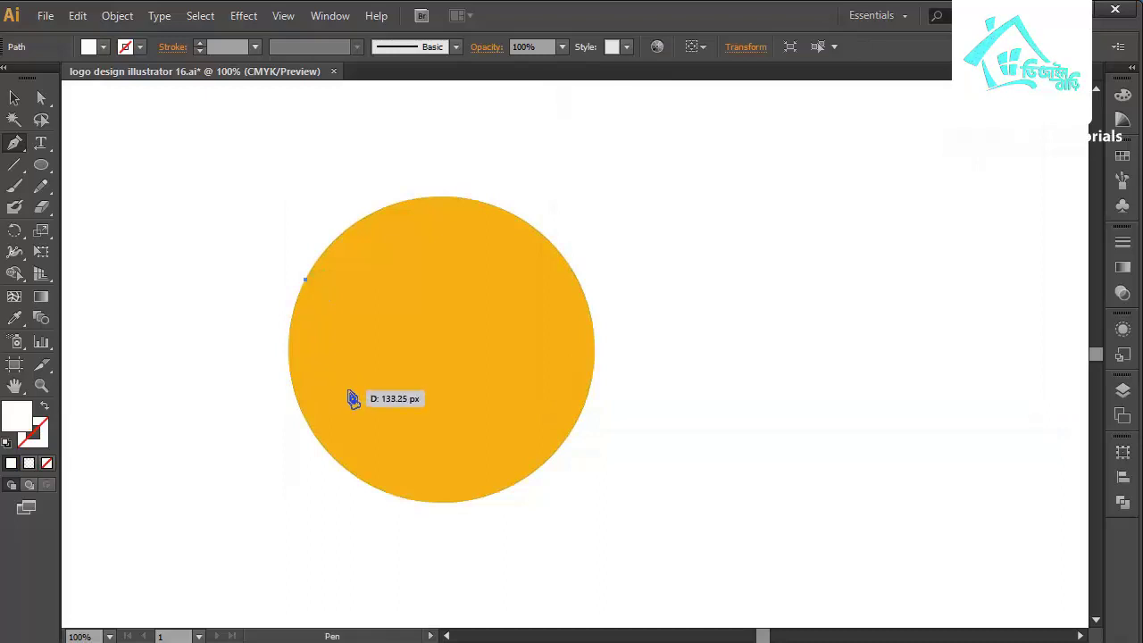
left_click_drag(350, 390, 402, 438)
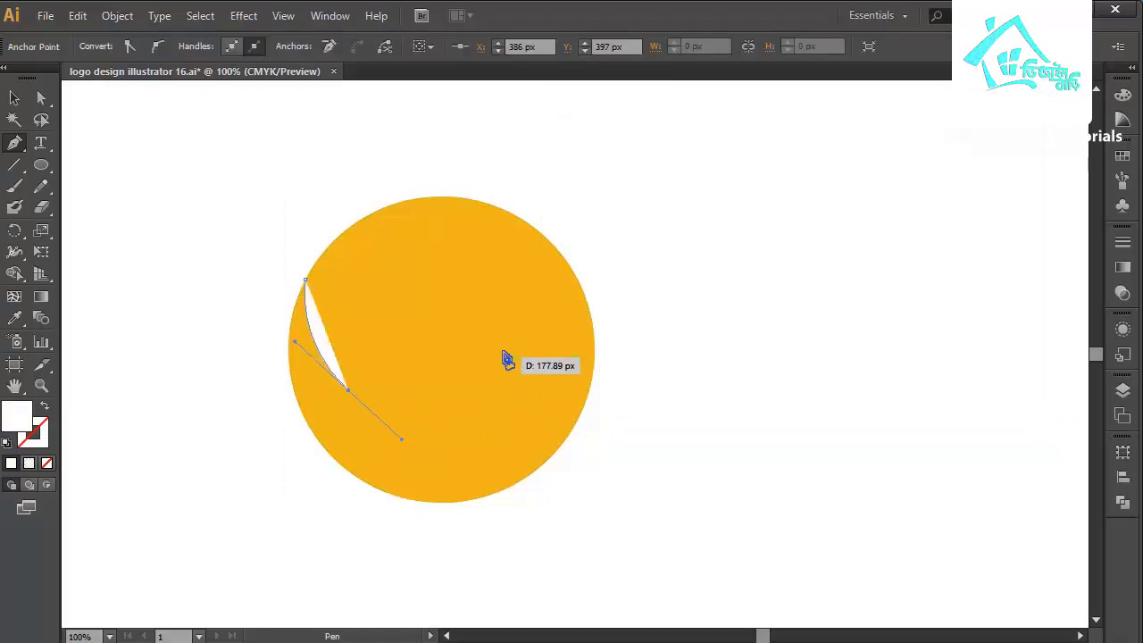
left_click_drag(499, 350, 513, 283)
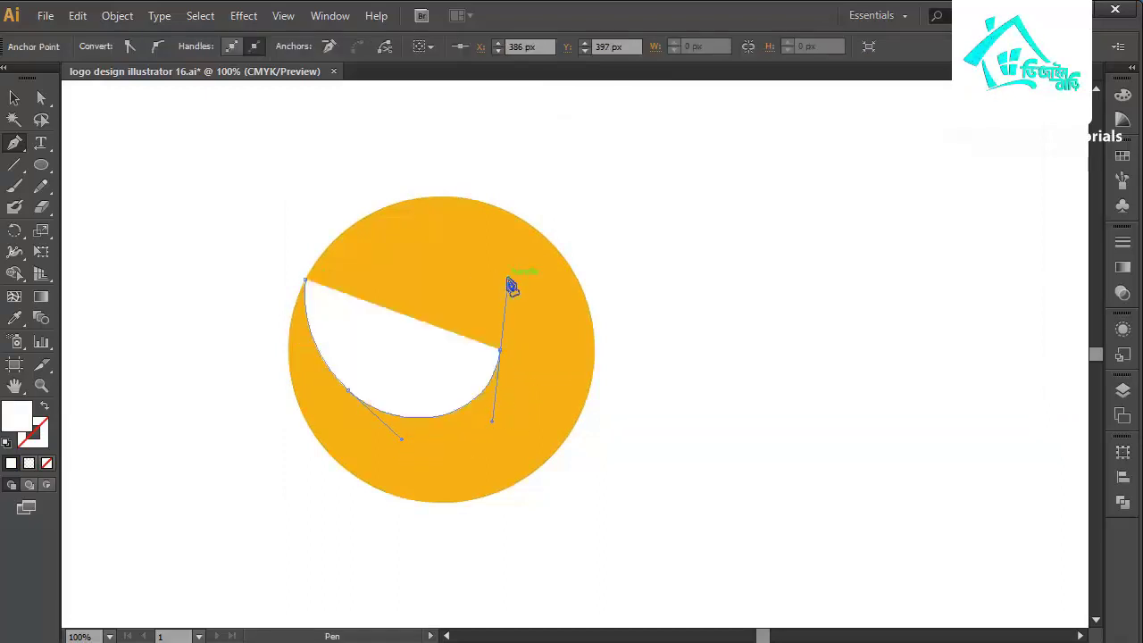
left_click_drag(327, 163, 290, 96)
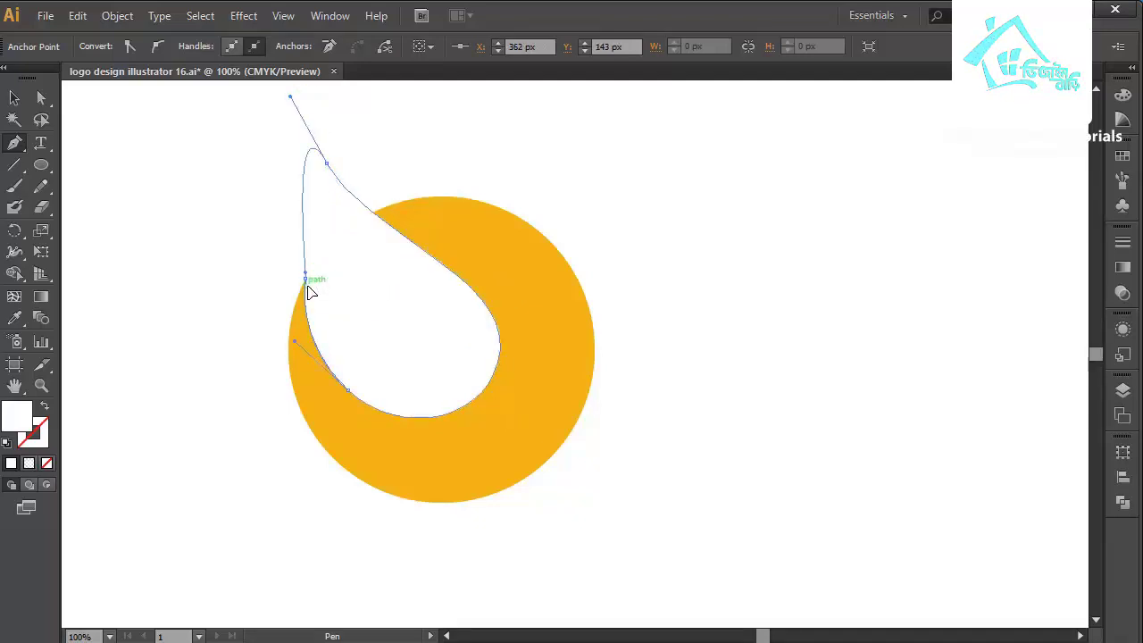
- Subtract the white teardrop from the orange circle with Minus Front to leave a crescent
left_click(14, 98)
left_click_drag(239, 216, 651, 438)
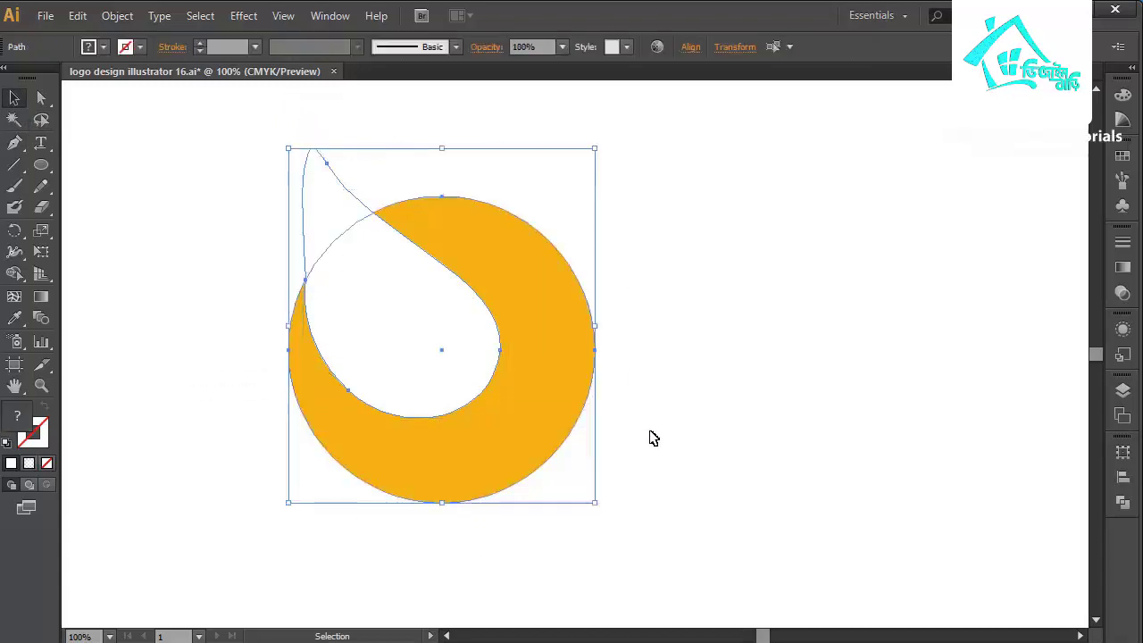
left_click(1122, 502)
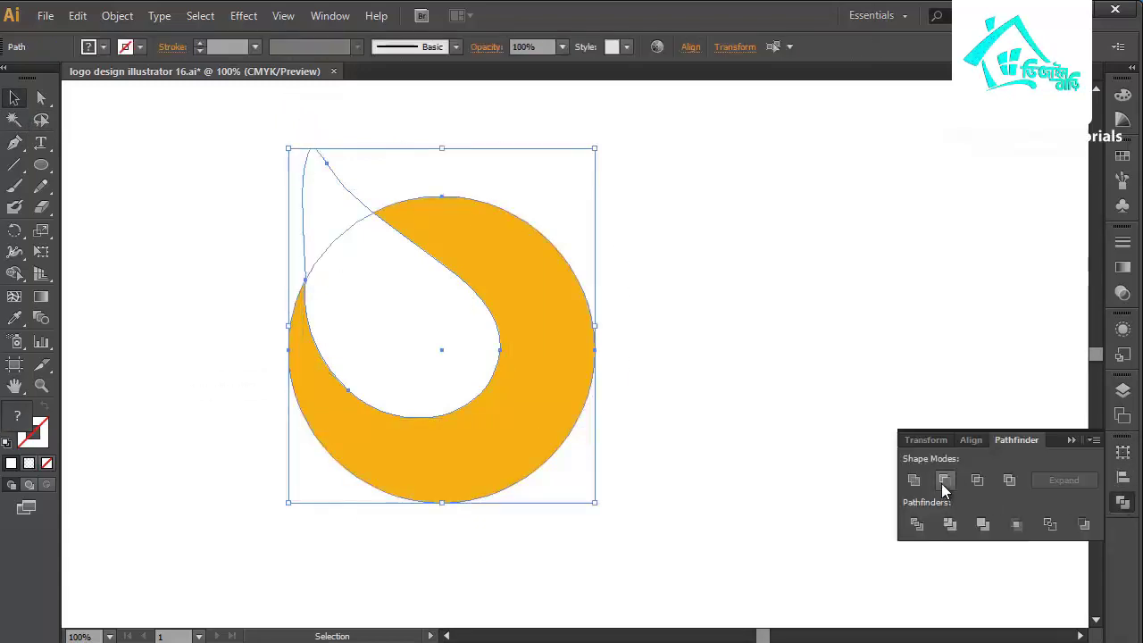
left_click(944, 481)
scroll(531, 380, "right", 3)
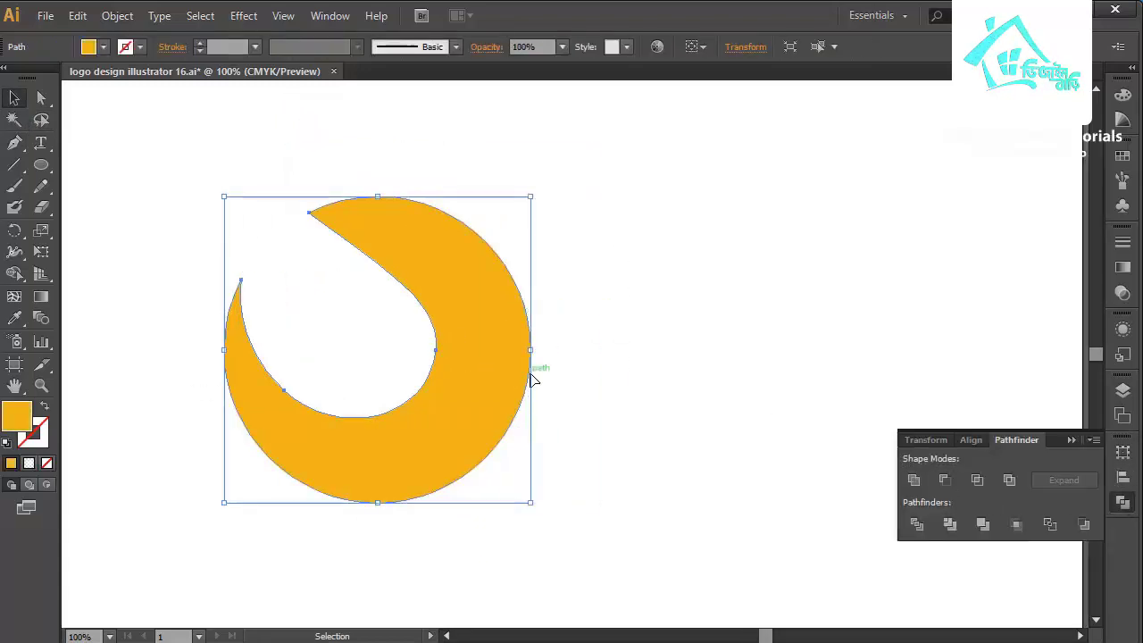
- Start a Pen path on the crescent's upper inner edge and continue it to a smooth anchor at the crescent's upper tip
key("p")
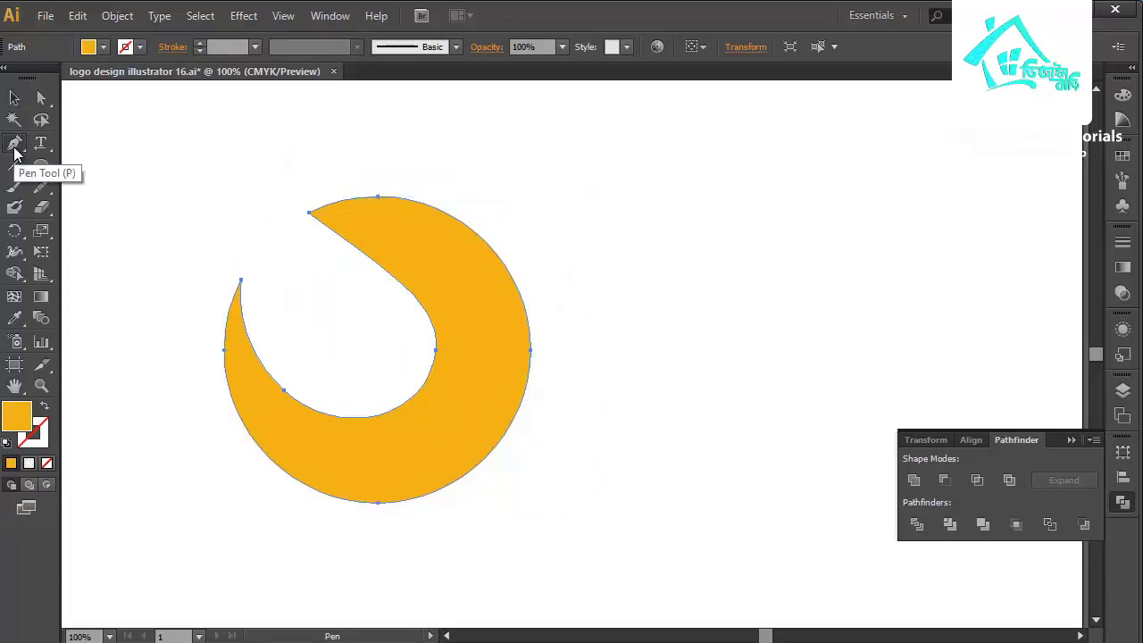
left_click(588, 280)
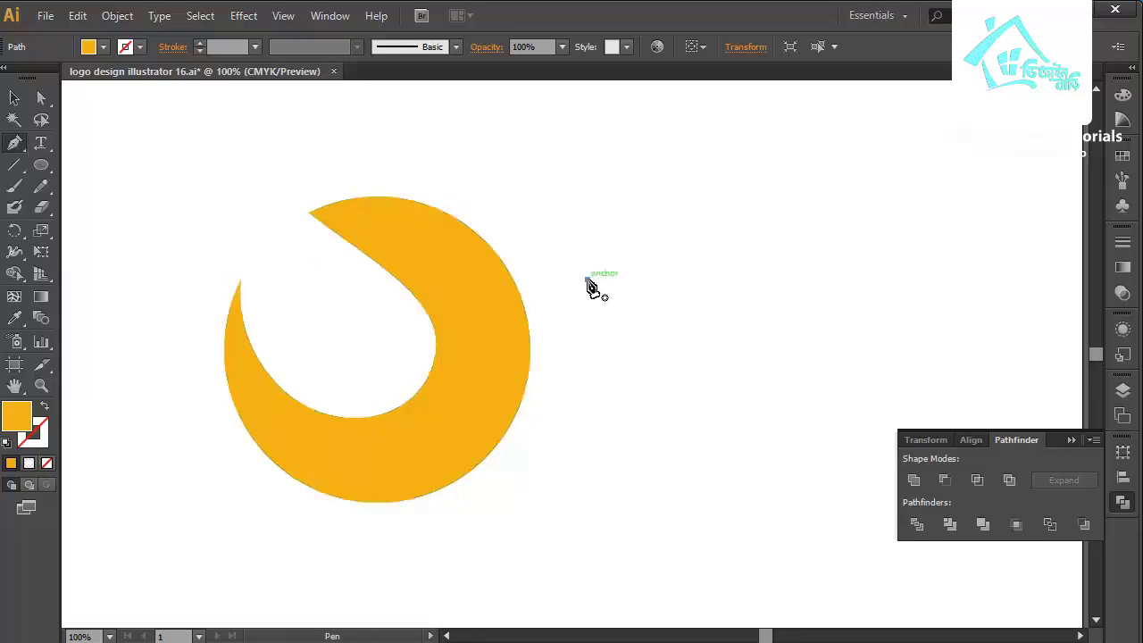
key("ctrl+z")
scroll(449, 295, "up", 5)
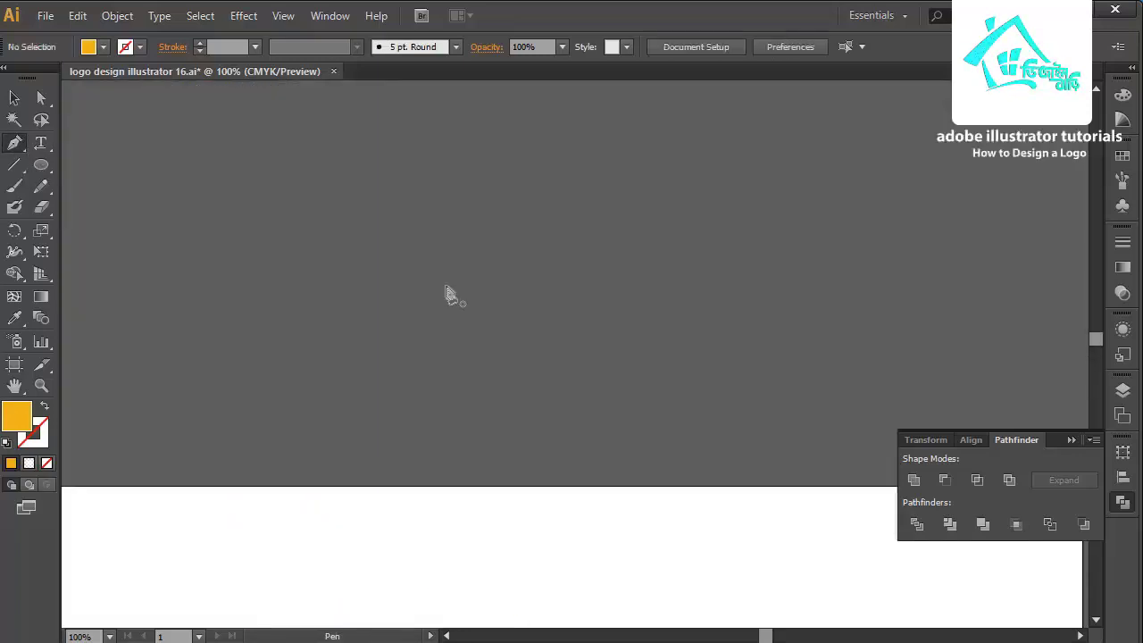
scroll(470, 359, "down", 5)
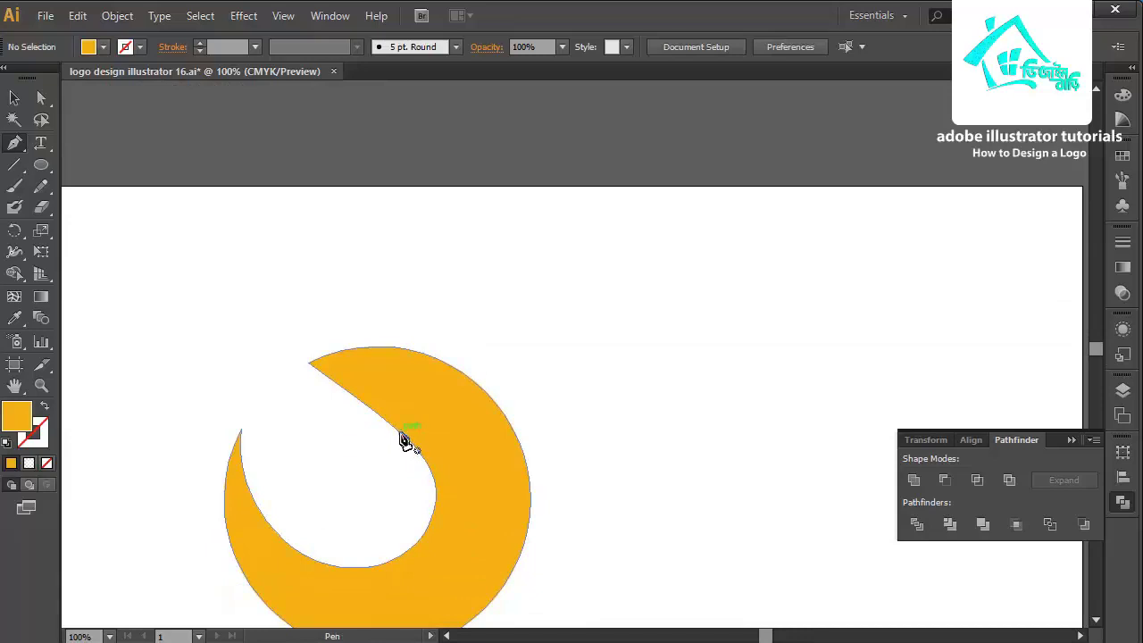
left_click_drag(402, 438, 284, 347)
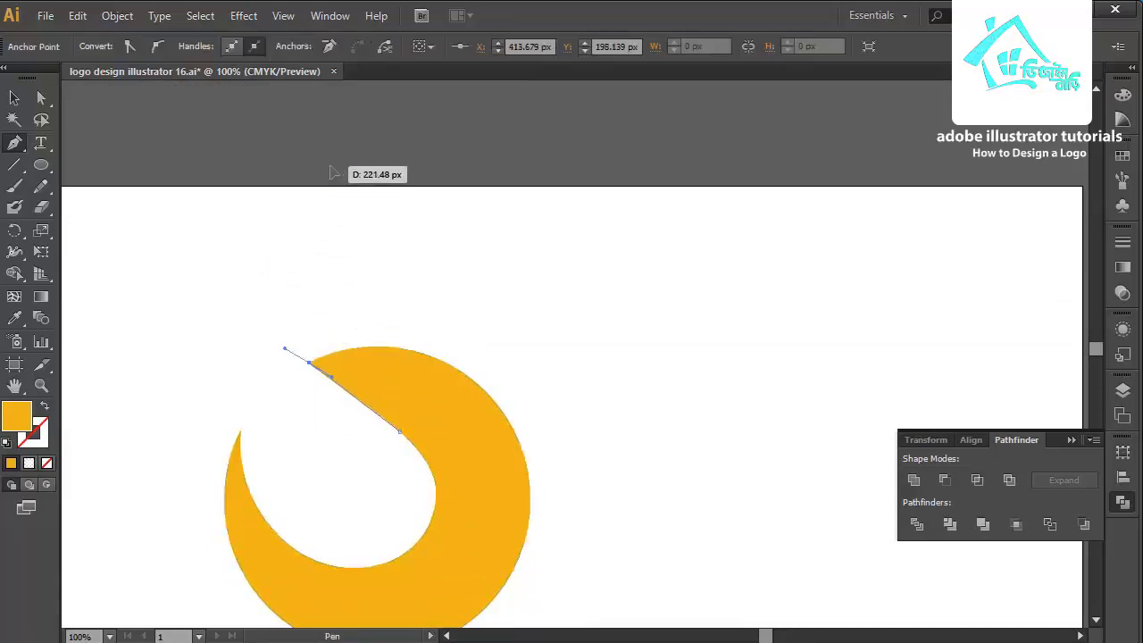
left_click_drag(330, 165, 364, 477)
scroll(365, 477, "down", 11)
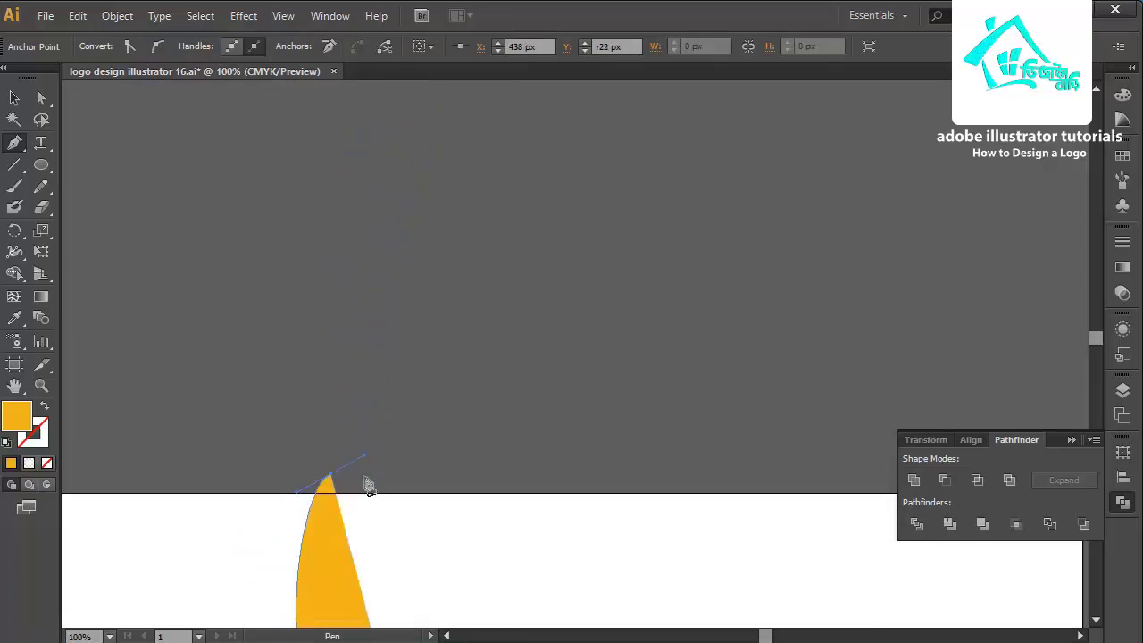
key("ctrl+z")
- Curve the path up to a pointed flame tip above the crescent, back down to its outer edge, and close it at the starting anchor
left_click_drag(319, 288, 390, 203)
scroll(322, 295, "down", 2)
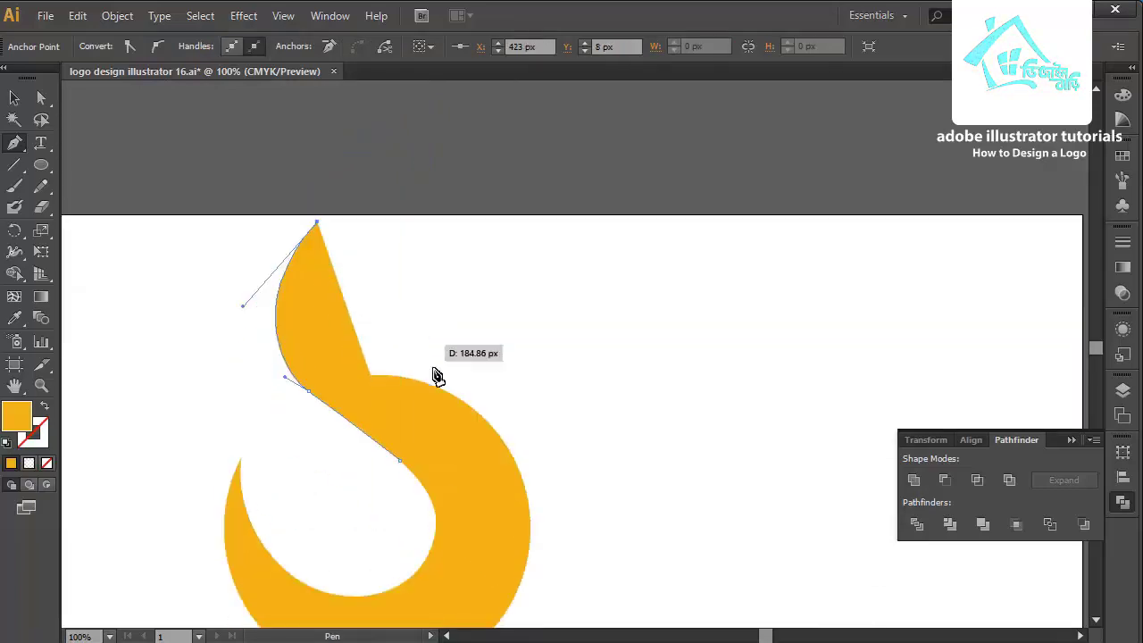
left_click_drag(458, 397, 609, 486)
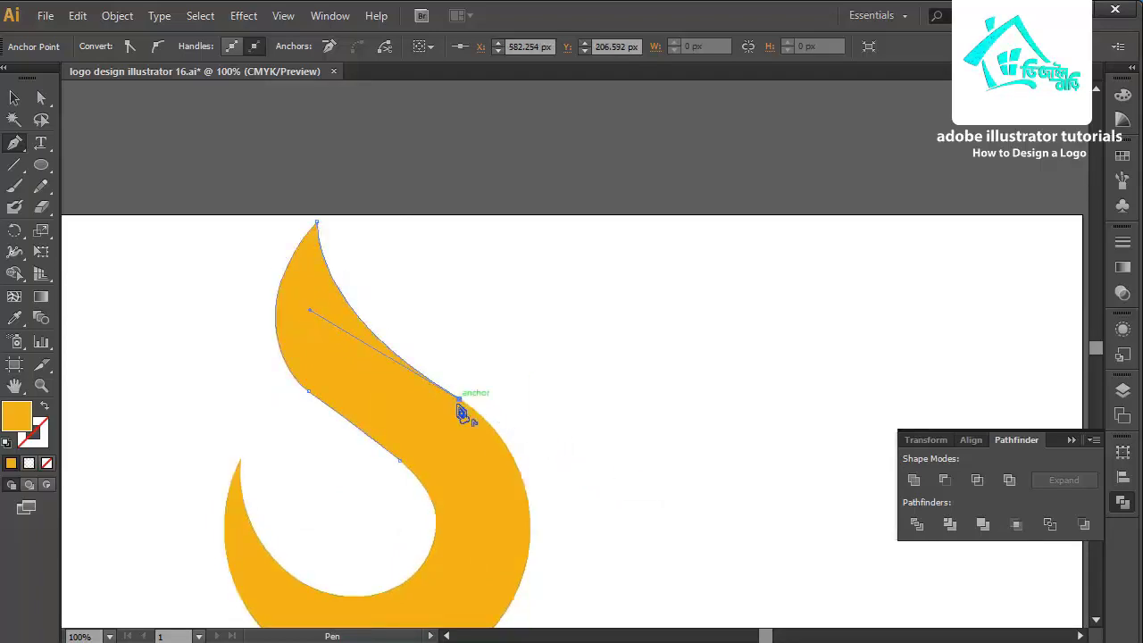
left_click(401, 463)
- Unite the flame tip with the crescent into one shape and move it slightly down and to the right
scroll(402, 469, "down", 5)
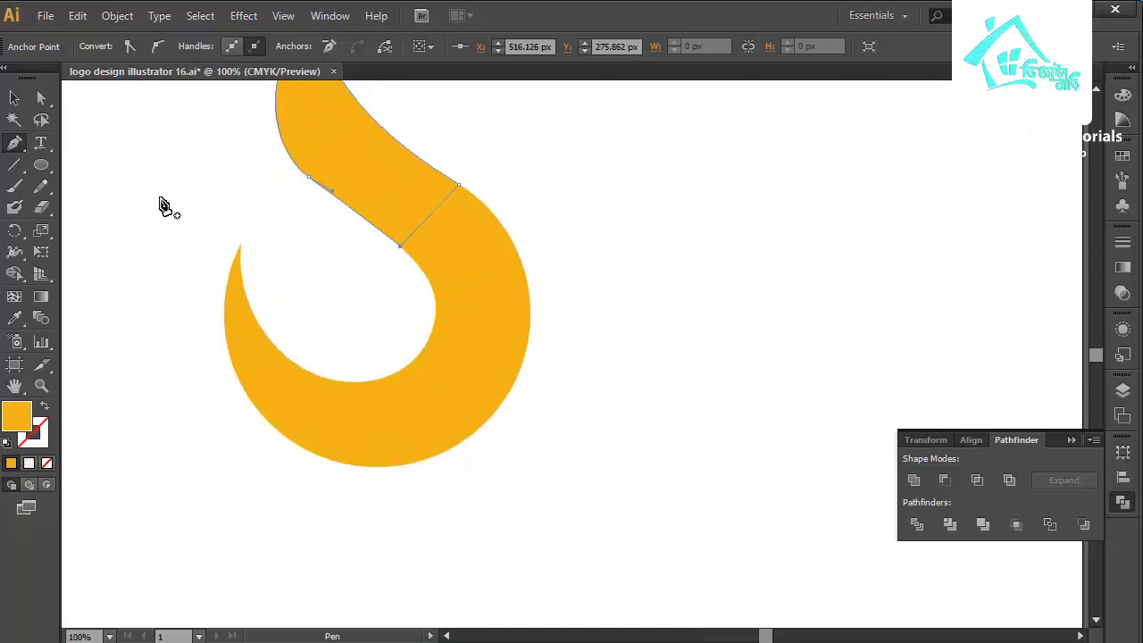
key("v")
left_click_drag(196, 212, 623, 471)
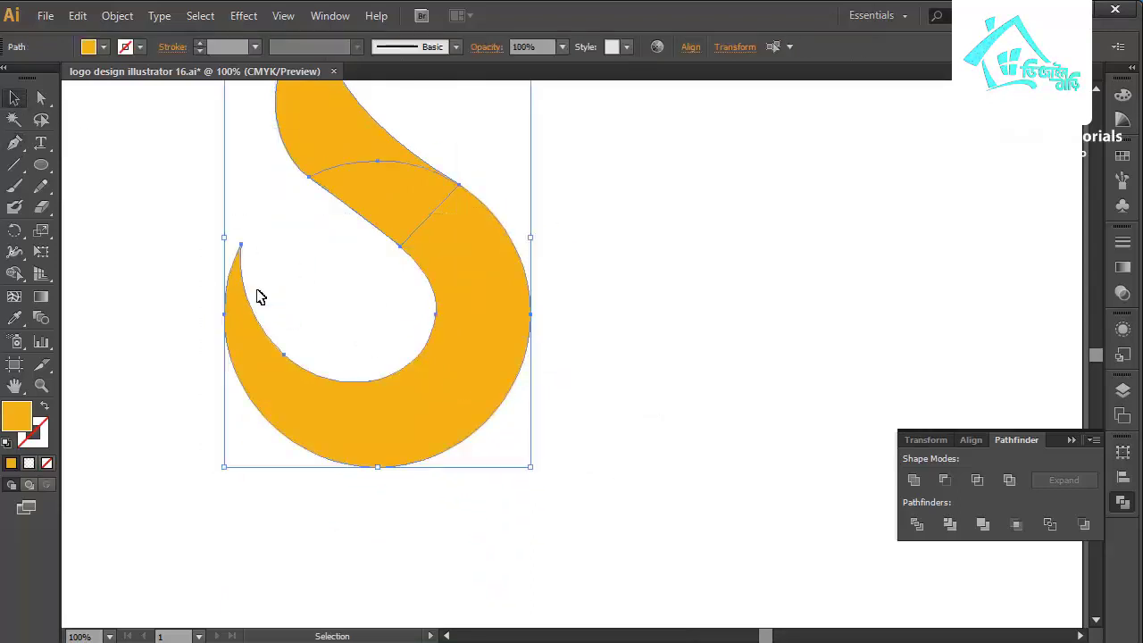
left_click(918, 482)
left_click_drag(530, 291, 531, 388)
left_click(681, 395)
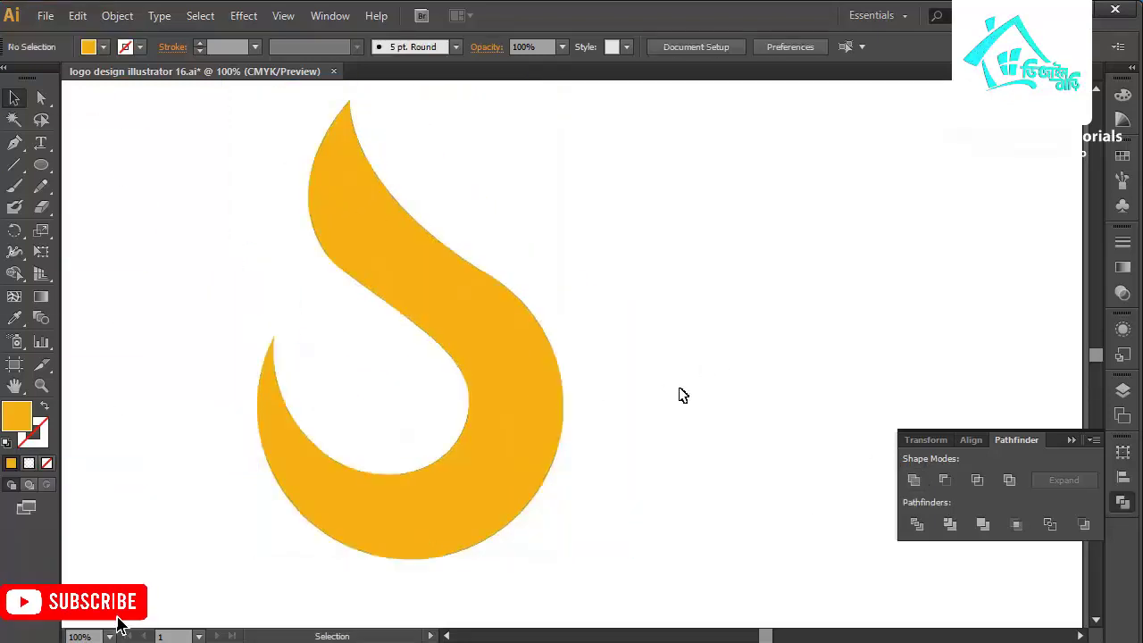
- Draw a slim curved flame with pointed ends along the right side of the main flame shape using the Pen tool
left_click(19, 148)
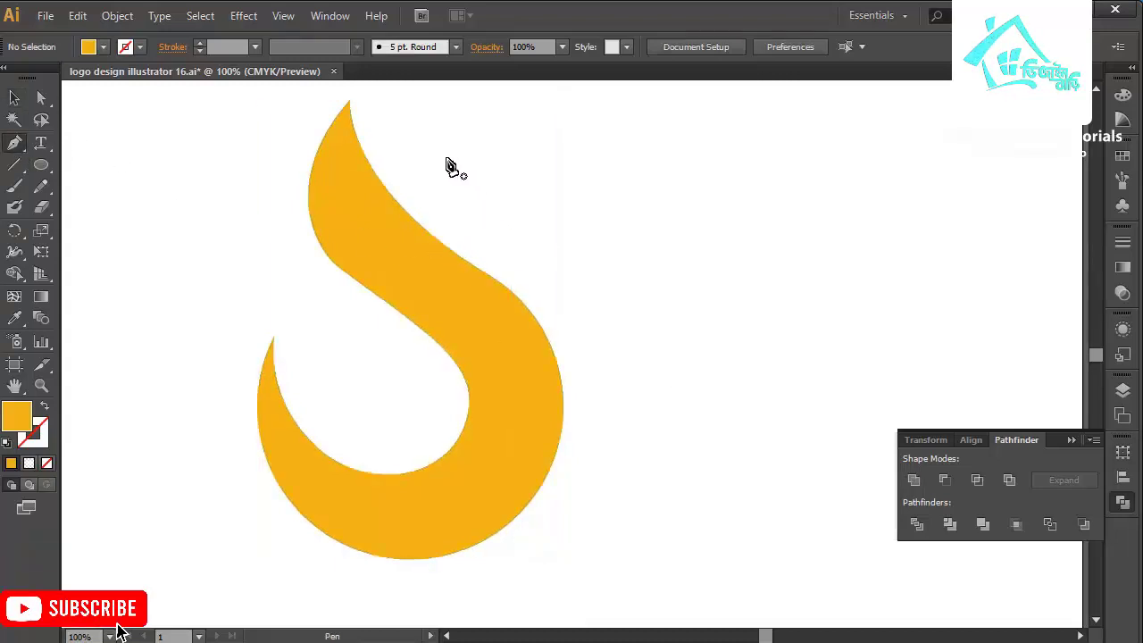
left_click(438, 154)
left_click_drag(524, 242, 599, 294)
left_click_drag(617, 453, 587, 555)
left_click(617, 452)
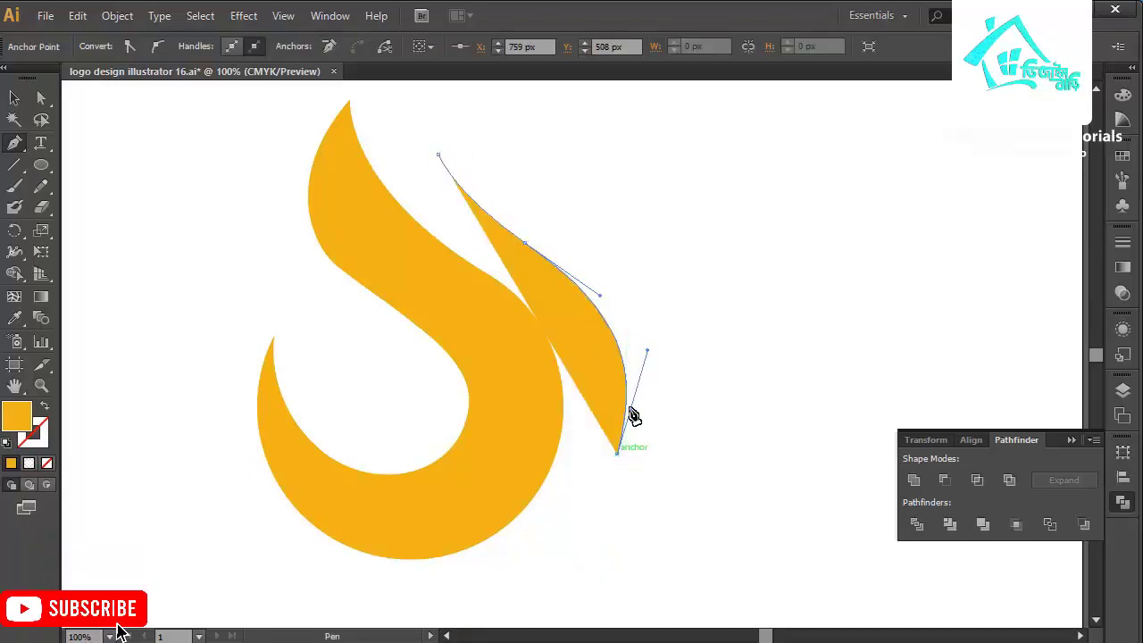
left_click_drag(651, 322, 631, 245)
scroll(535, 211, "right", 8)
scroll(525, 211, "up", 3)
scroll(523, 211, "down", 1)
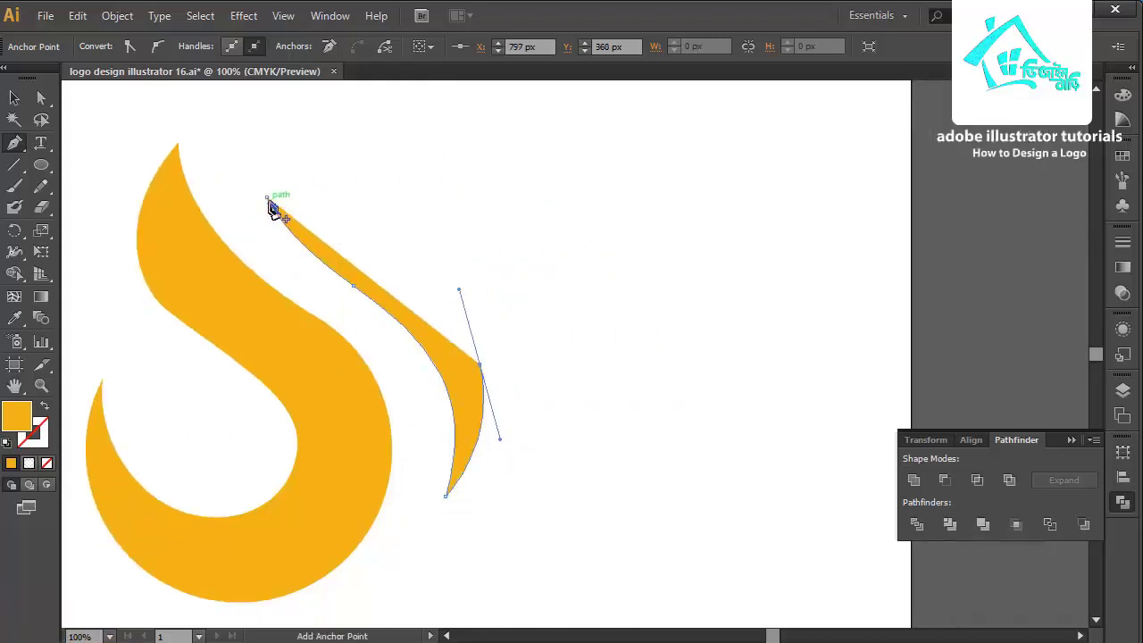
left_click_drag(269, 205, 204, 147)
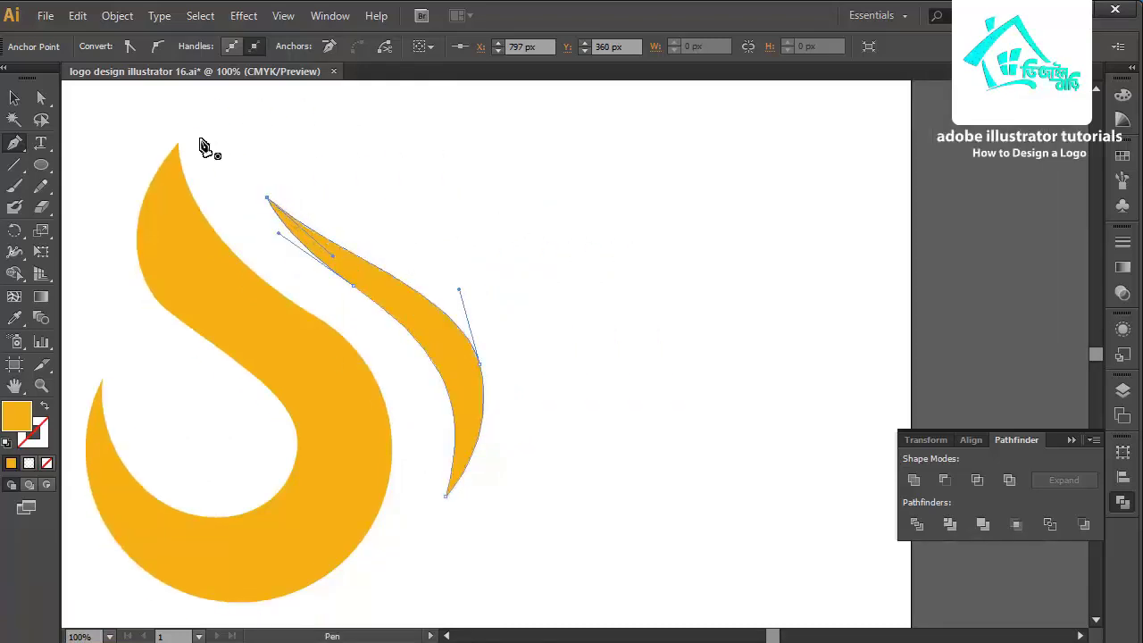
- Rotate both flame shapes together slightly clockwise and deselect them
left_click(13, 99)
left_click_drag(126, 168, 539, 390)
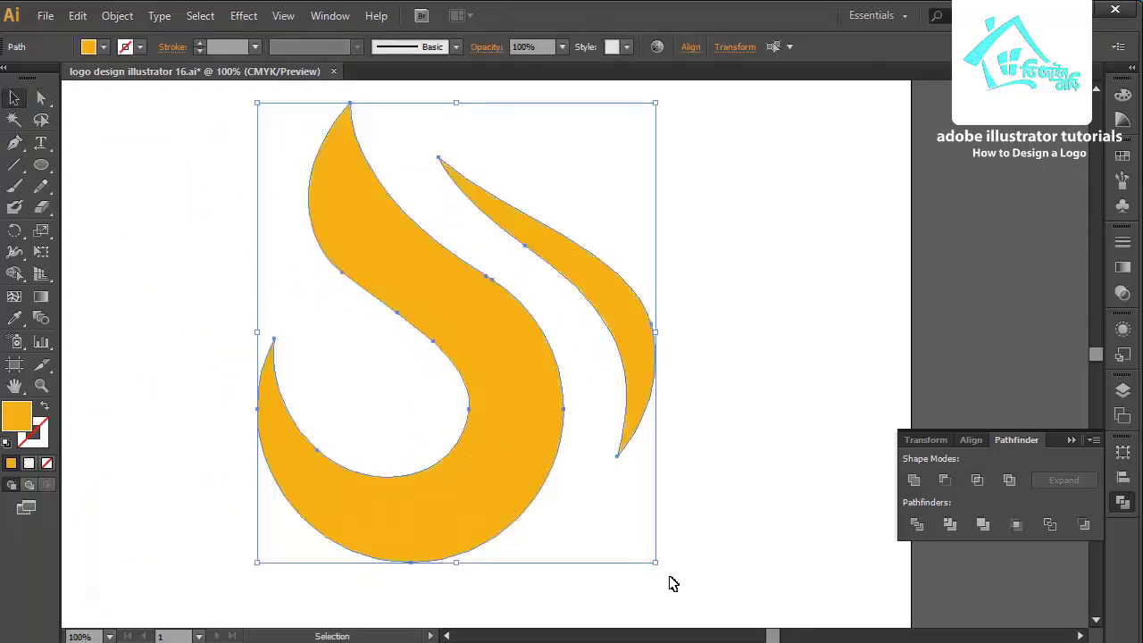
left_click_drag(660, 570, 615, 602)
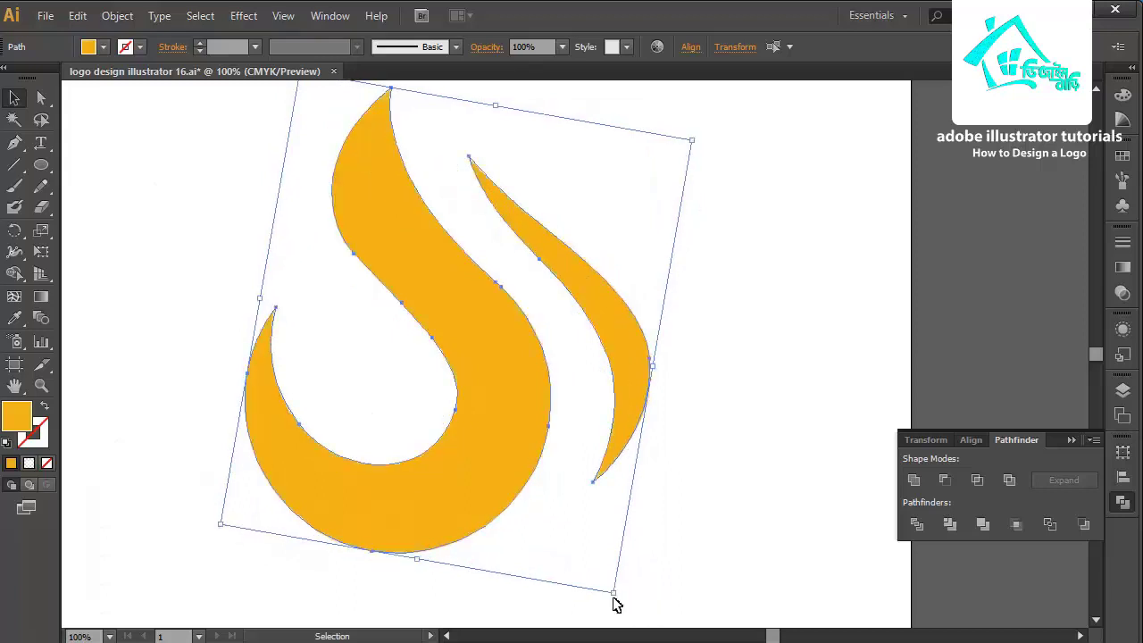
left_click(720, 560)
- Draw a closed curved crescent with the Pen tool along the main flame's inner hollow, starting and ending at its short left tip
left_click(12, 142)
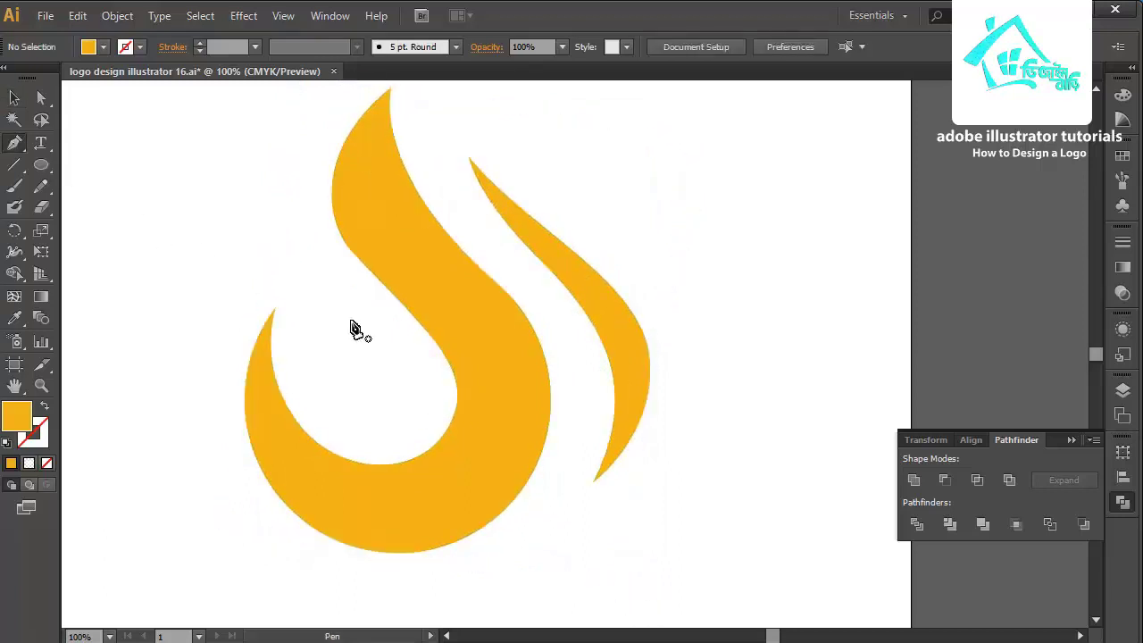
left_click(275, 308)
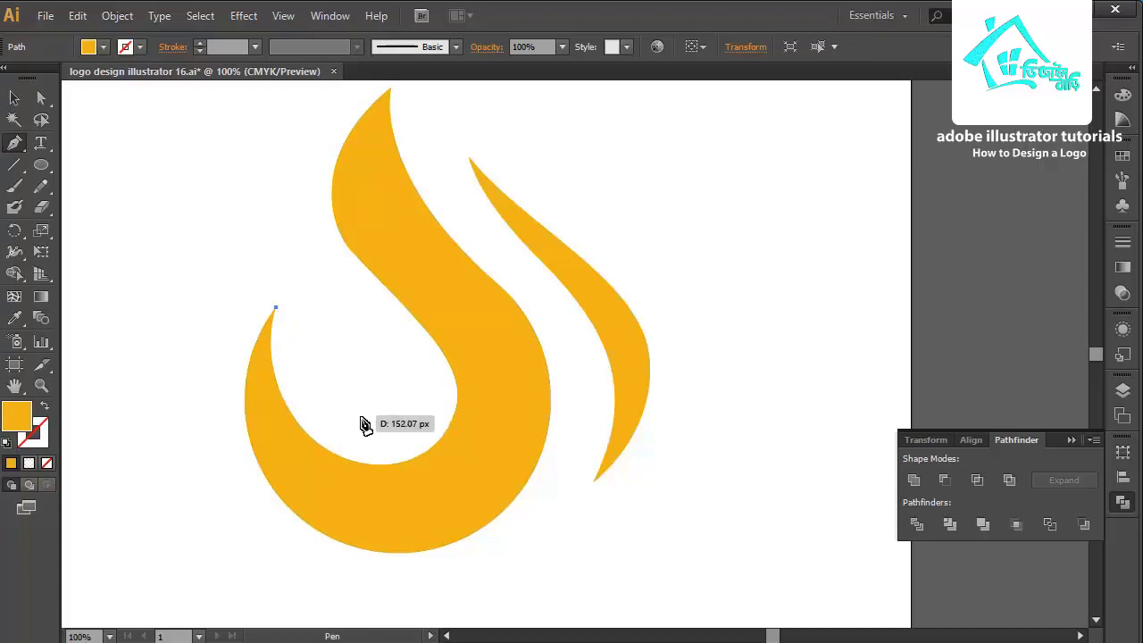
left_click_drag(354, 416, 443, 432)
left_click_drag(404, 306, 366, 268)
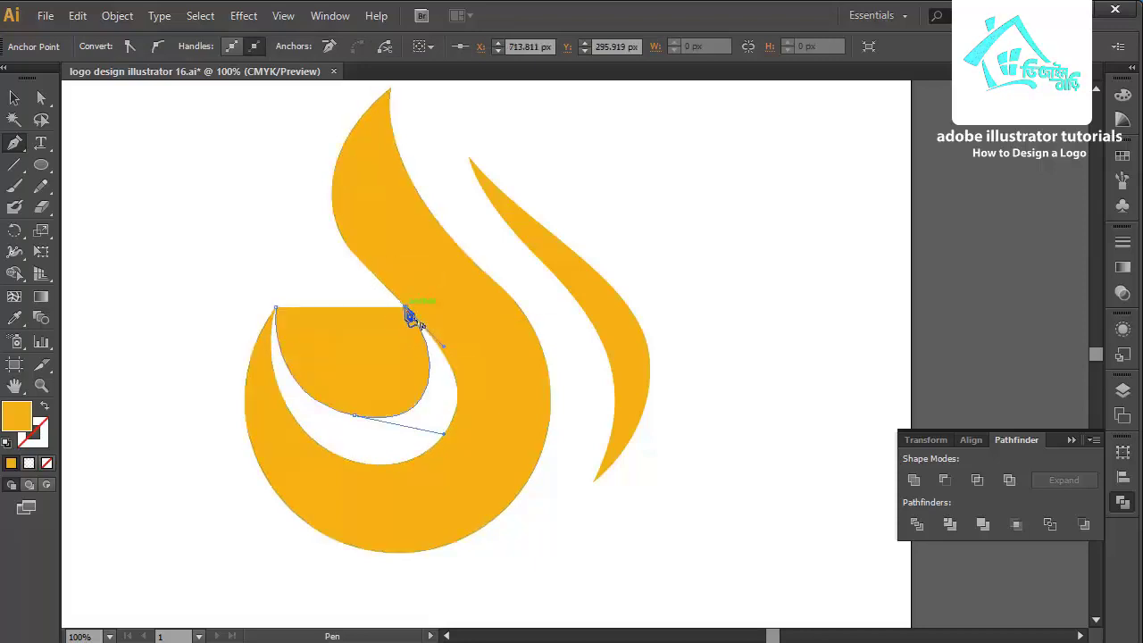
left_click_drag(435, 441, 381, 511)
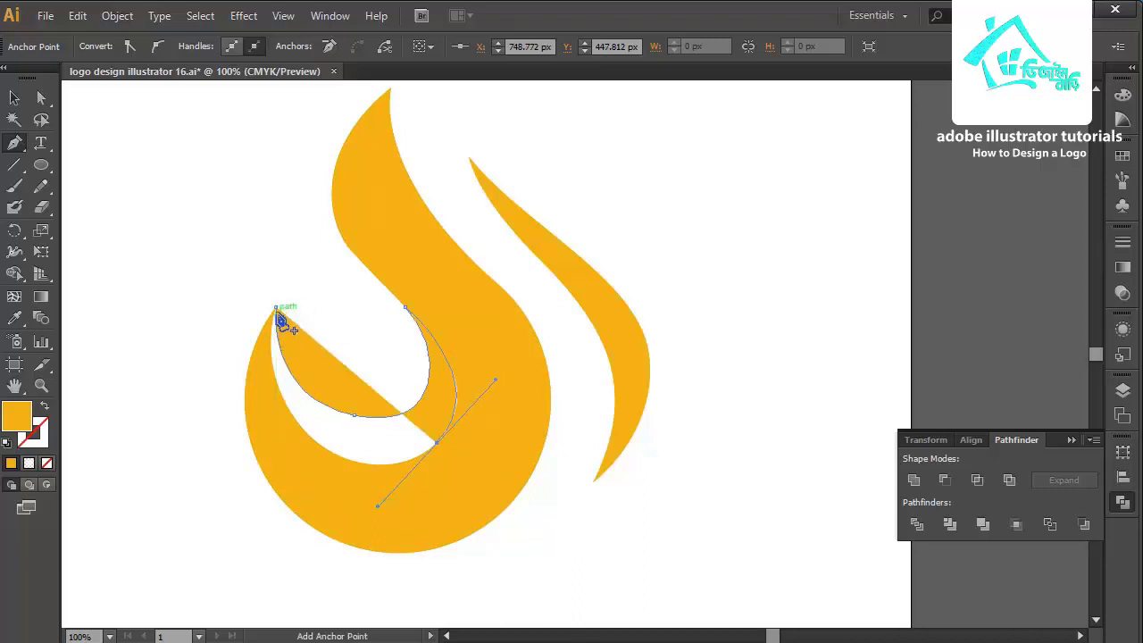
left_click_drag(277, 311, 314, 179)
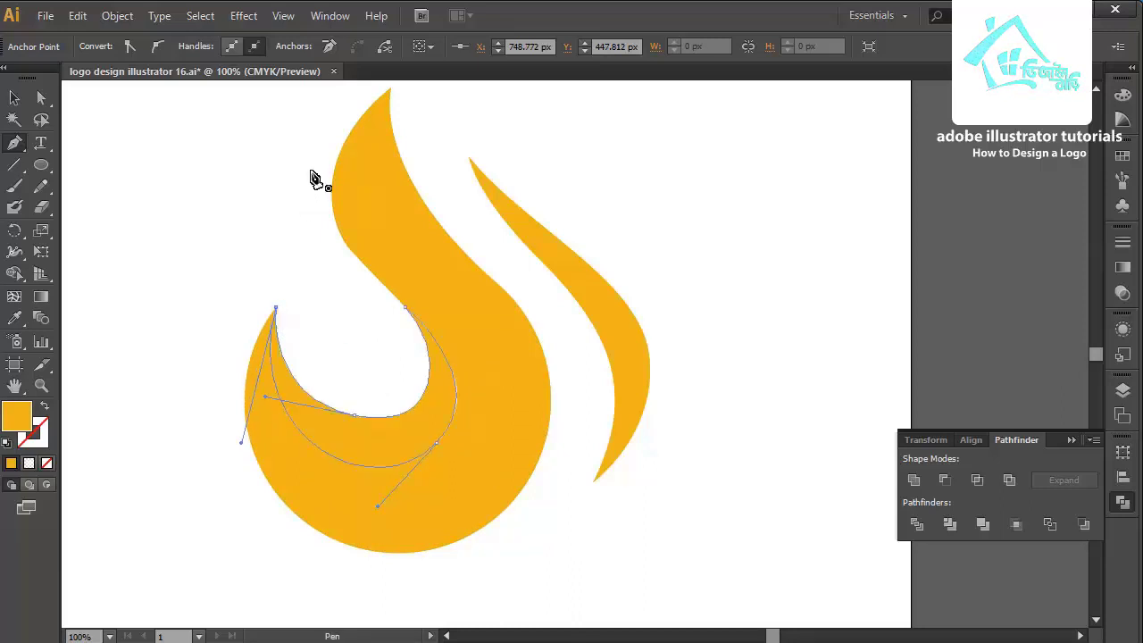
- Move the inner crescent's lower-right anchor slightly outward to overlap the main flame, and deselect the path
left_click(41, 102)
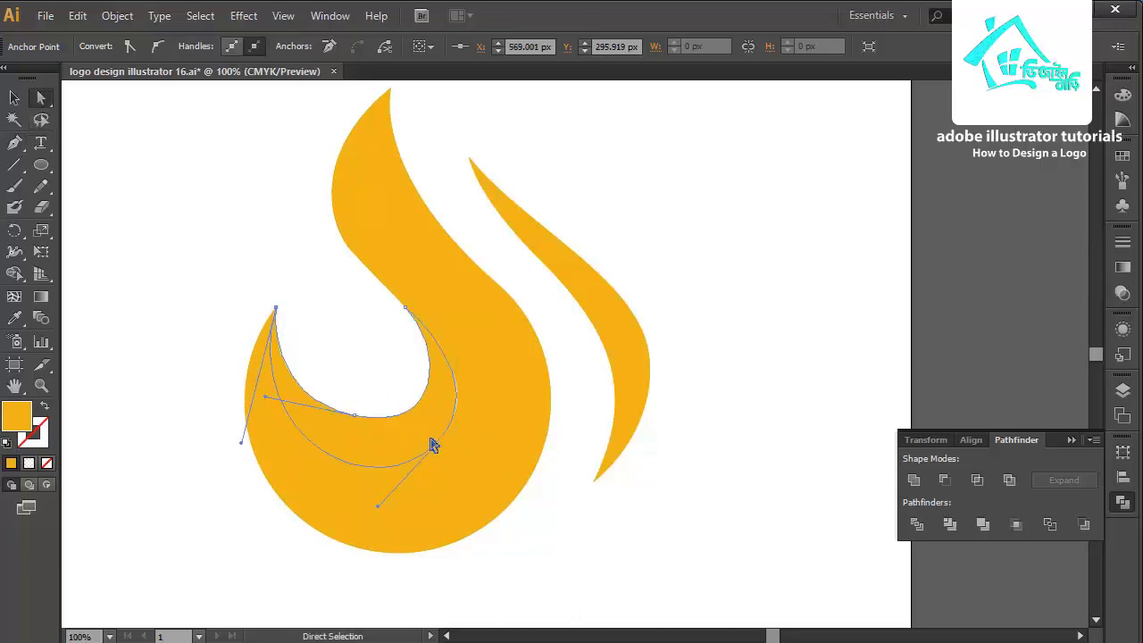
left_click_drag(437, 441, 443, 453)
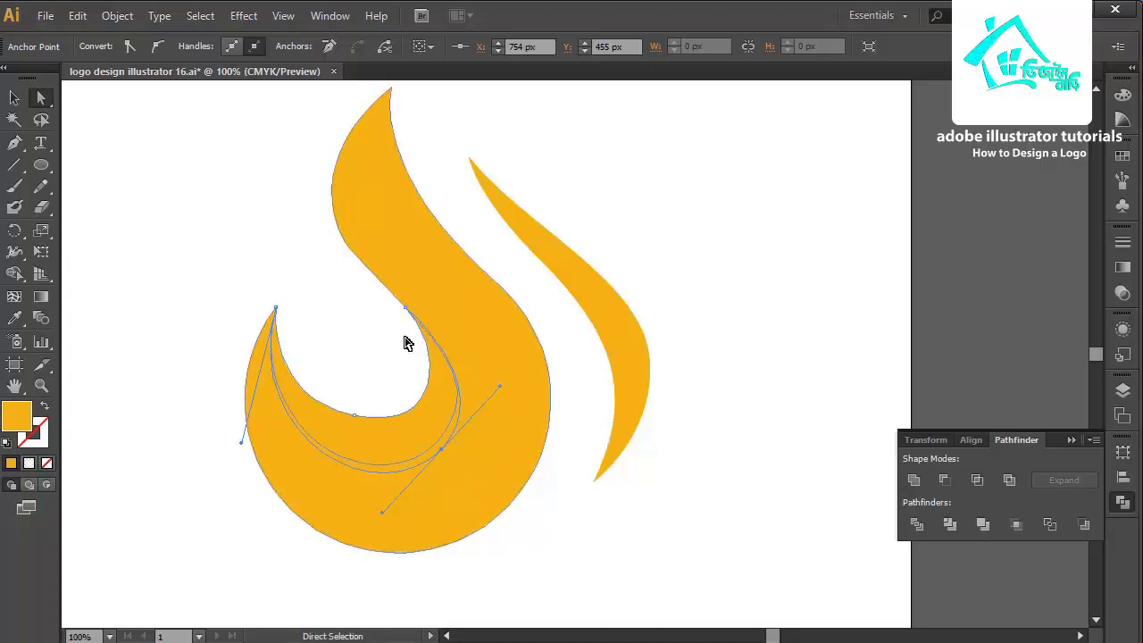
left_click(176, 253)
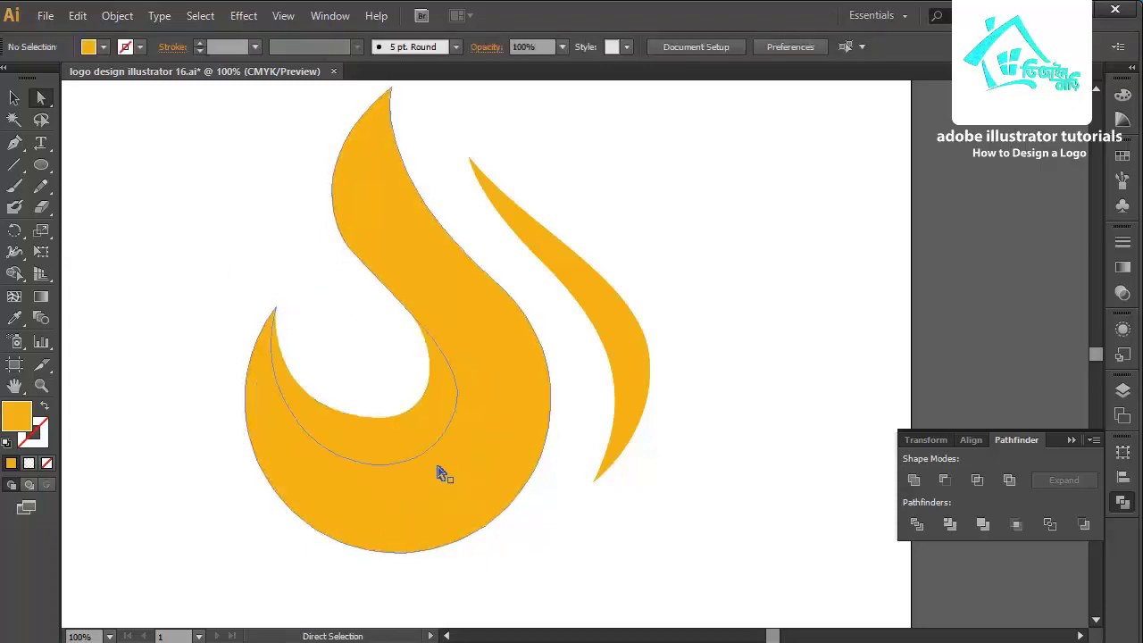
- Fill the inner crescent with a medium grey
left_click(407, 448)
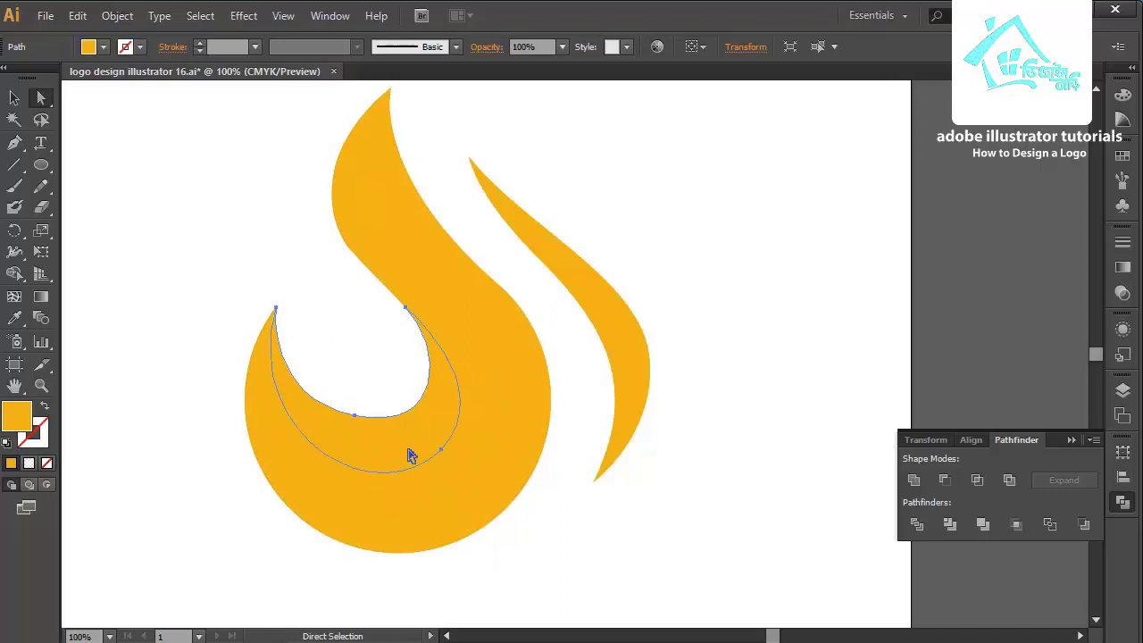
double_click(17, 417)
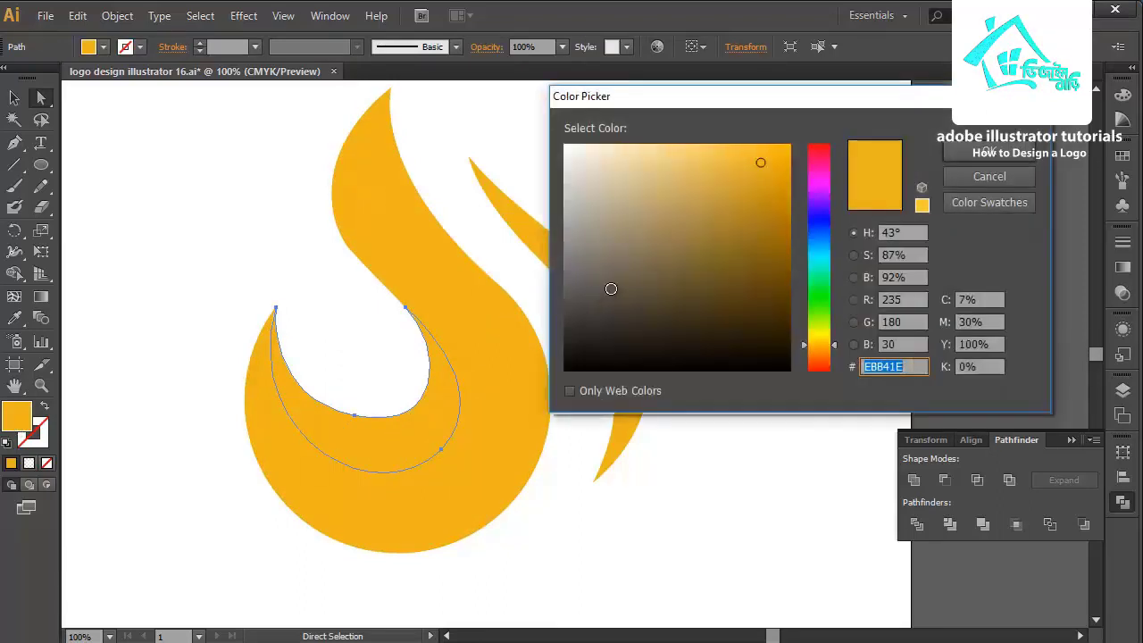
left_click_drag(611, 288, 549, 241)
left_click(963, 150)
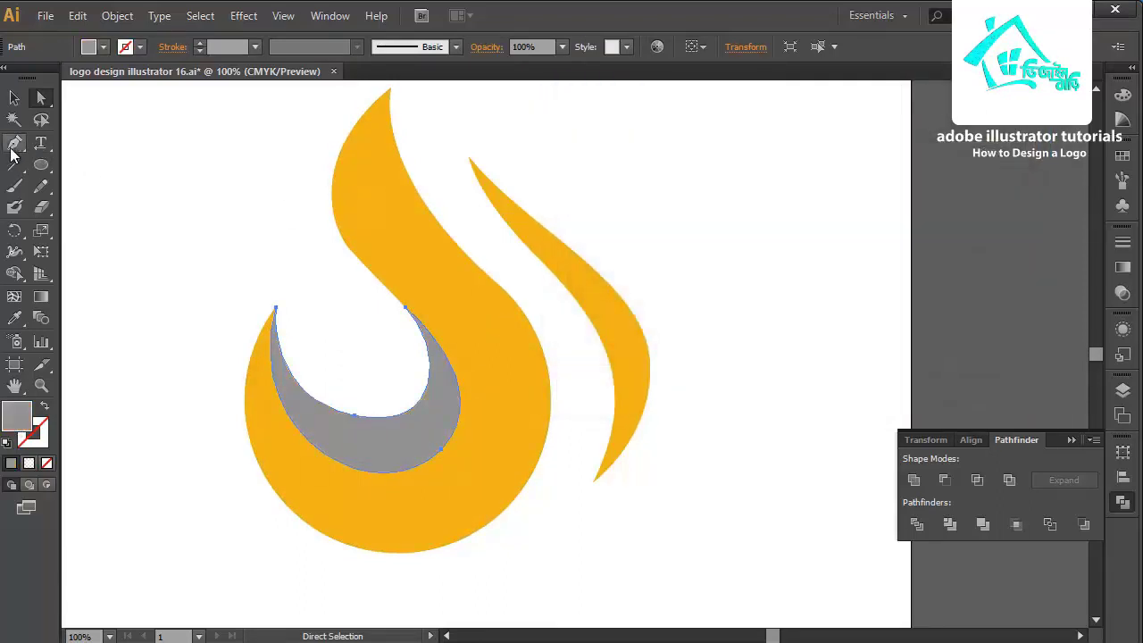
- Draw a closed, narrower curved shape with the Pen tool along the inner side of the slim flame, sharing its pointed ends, and deselect it
left_click(14, 145)
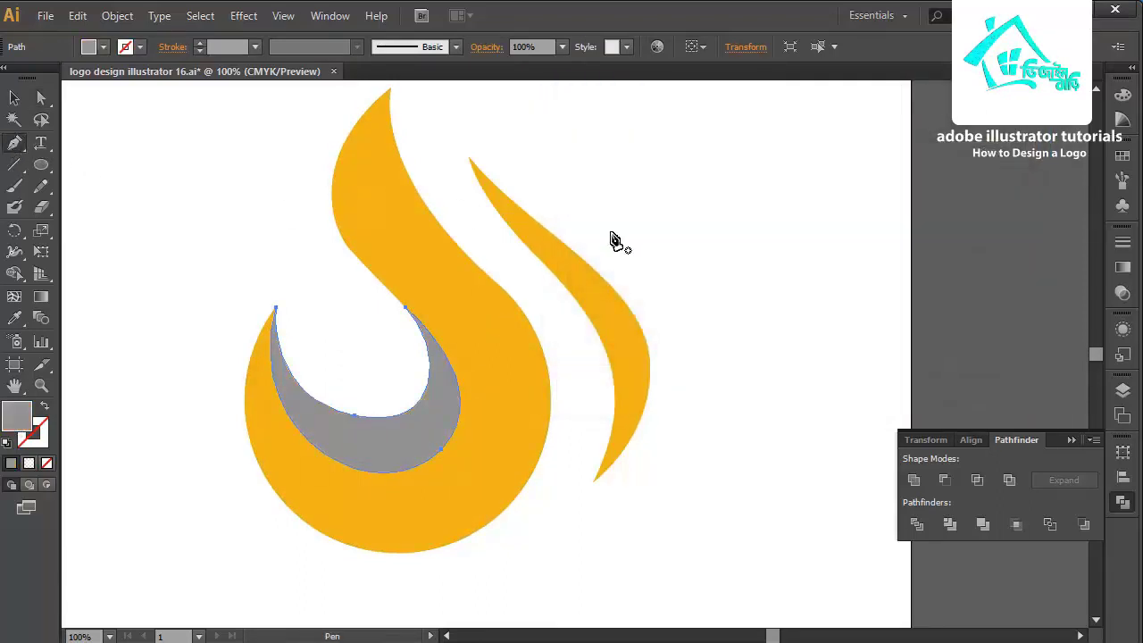
left_click(471, 159)
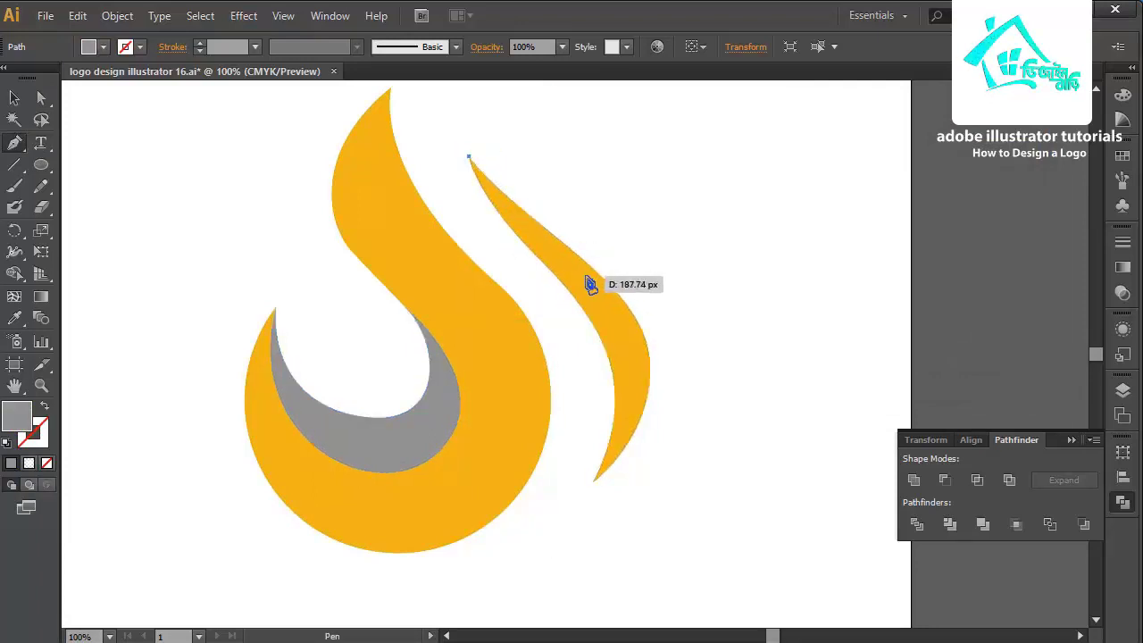
left_click(582, 277)
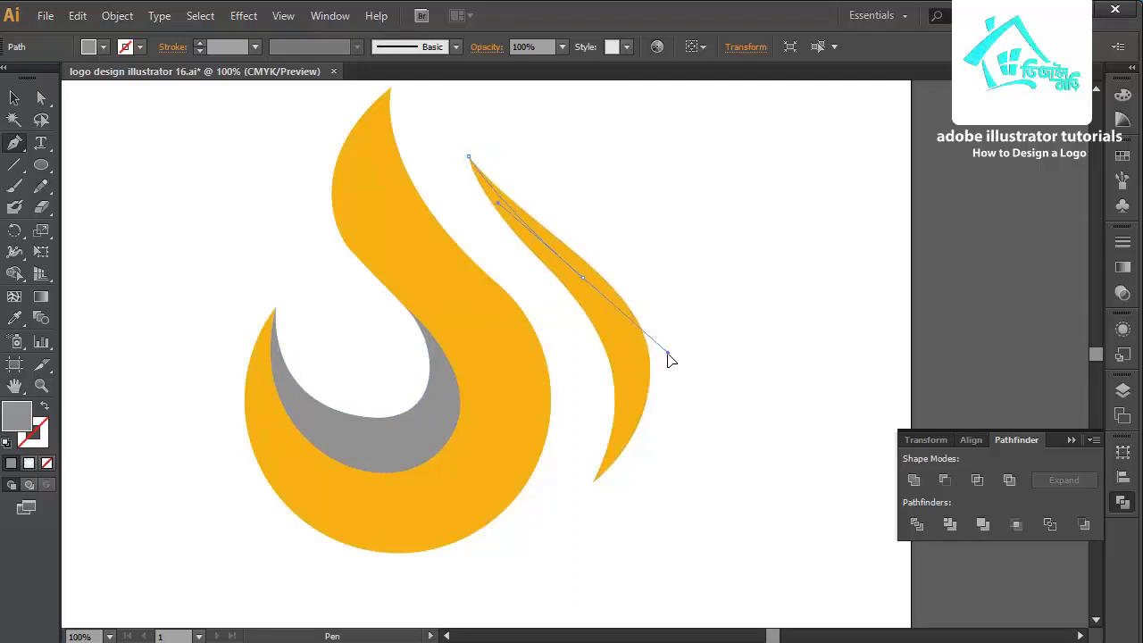
left_click_drag(593, 480, 569, 516)
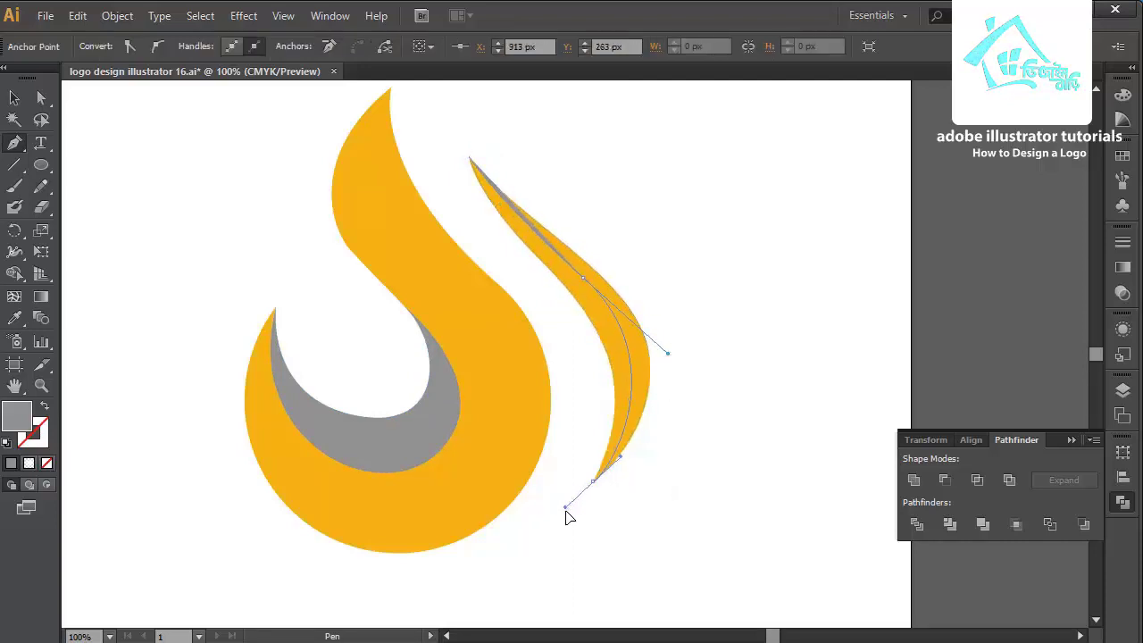
left_click(593, 480)
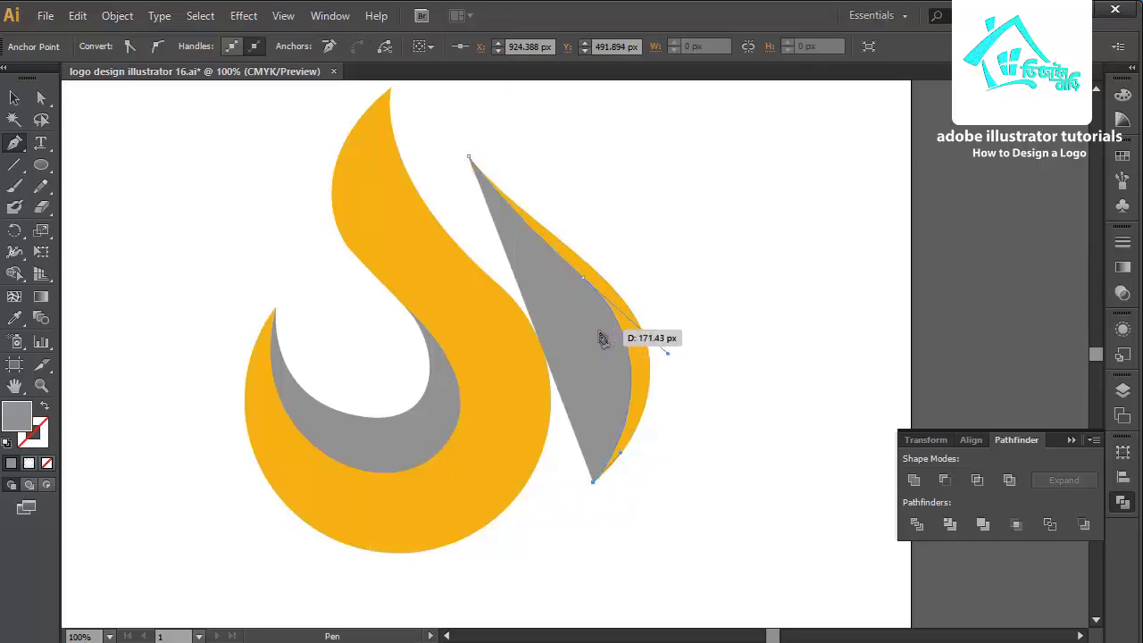
left_click_drag(590, 330, 536, 265)
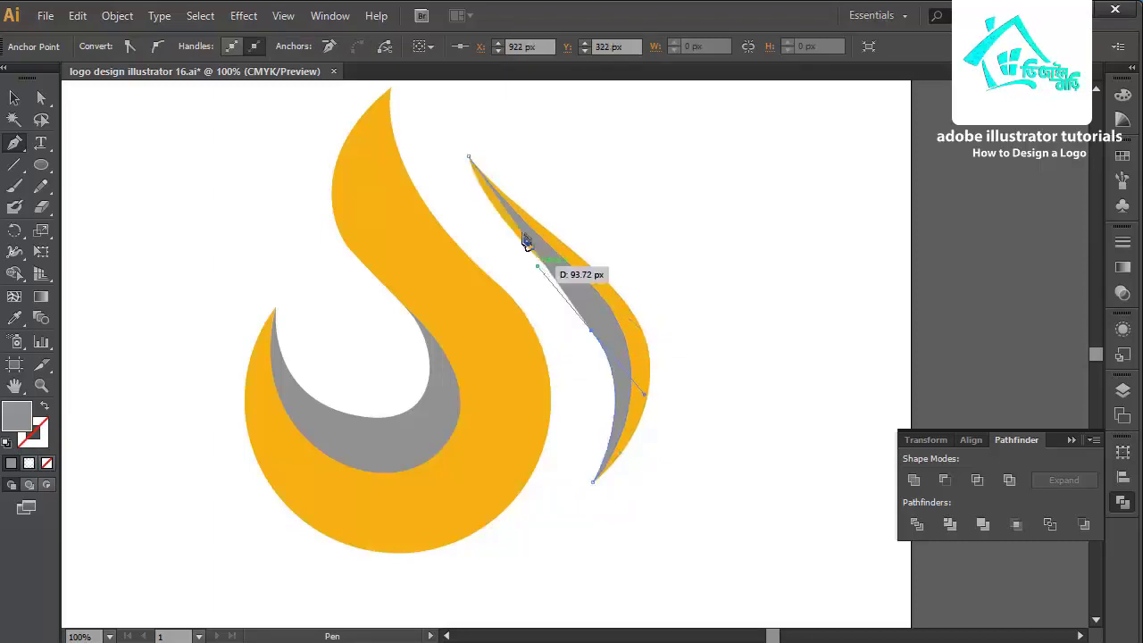
scroll(474, 166, "up", 5)
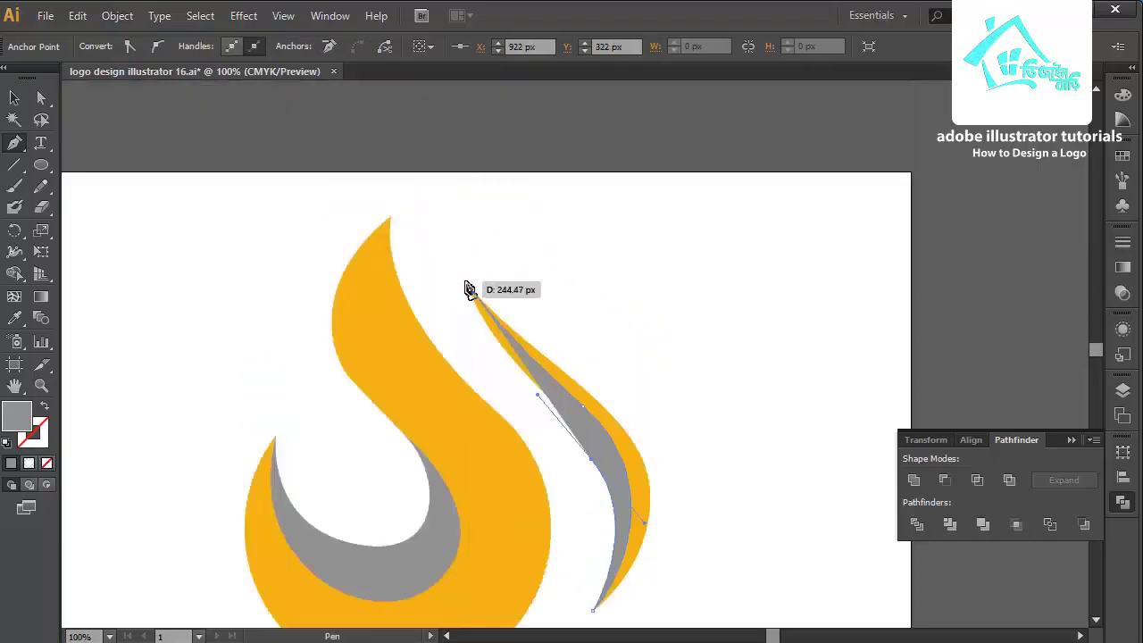
left_click_drag(470, 291, 462, 232)
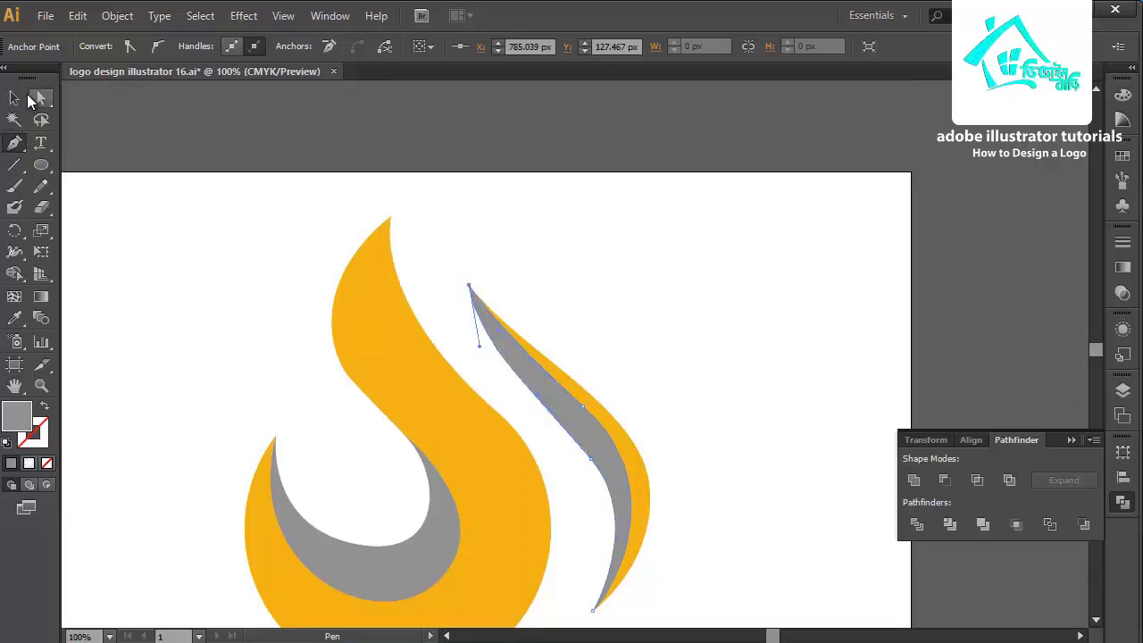
left_click(15, 99)
left_click(373, 214)
- Fill the main flame with the orange-yellow radial gradient swatch and stretch the gradient from the inner bend down past the lower edge
scroll(375, 213, "down", 10)
scroll(376, 213, "up", 12)
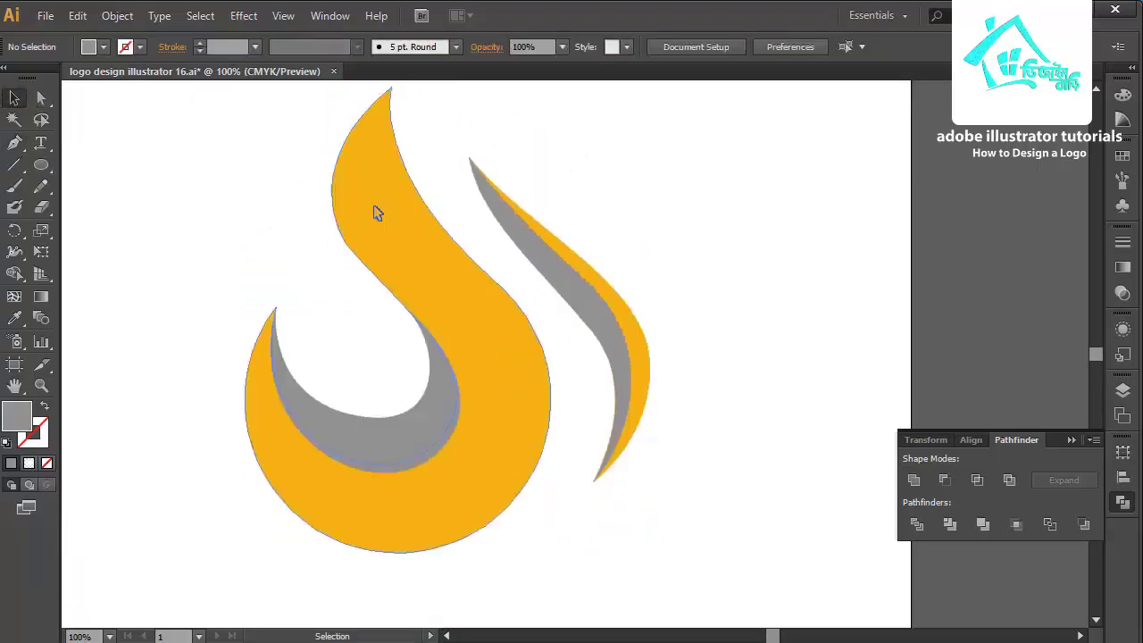
scroll(391, 329, "down", 10)
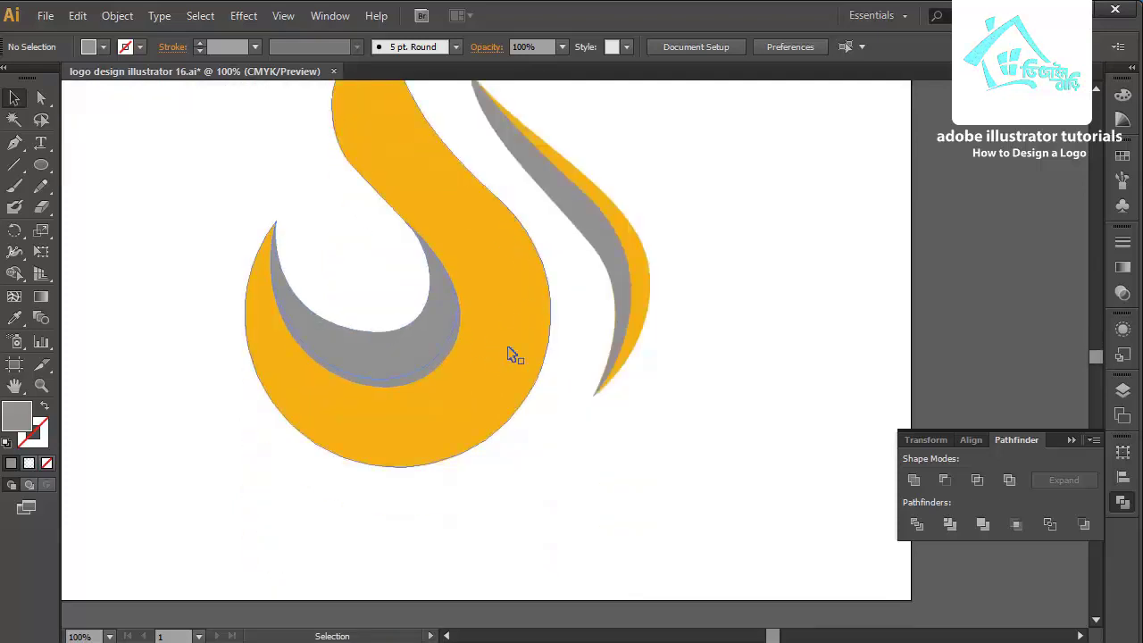
left_click(494, 355)
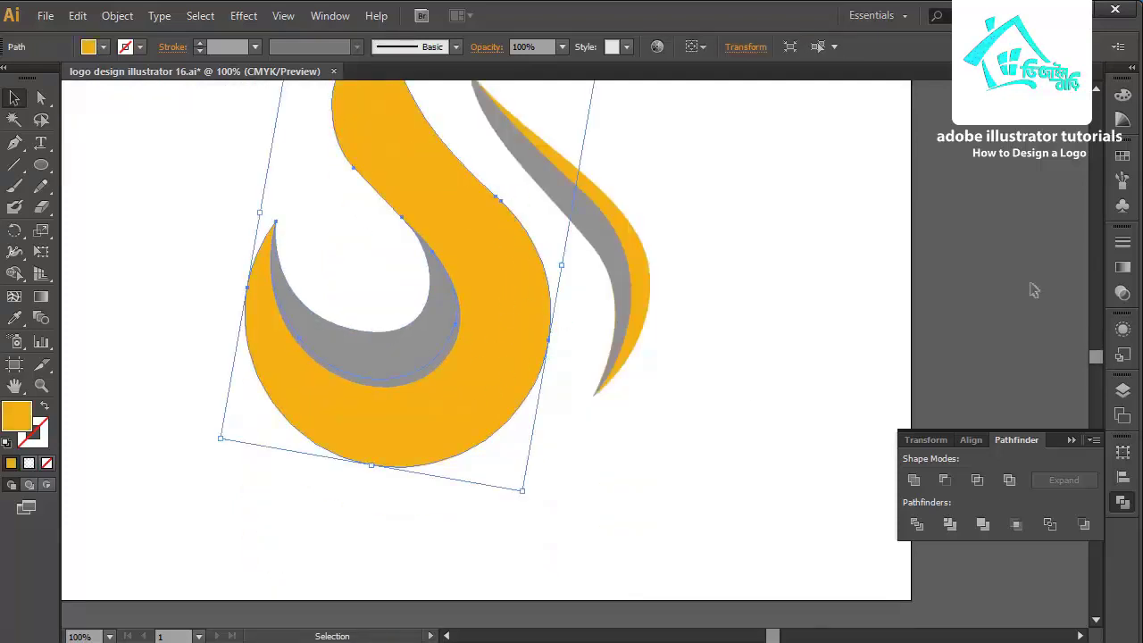
left_click(1123, 156)
left_click(988, 201)
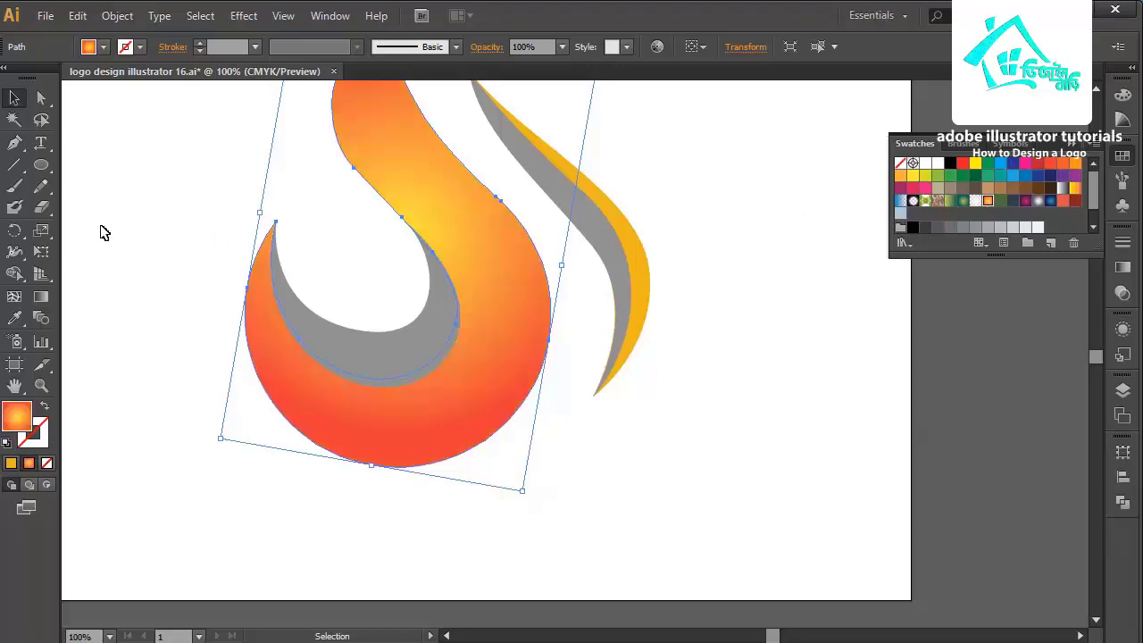
left_click(41, 300)
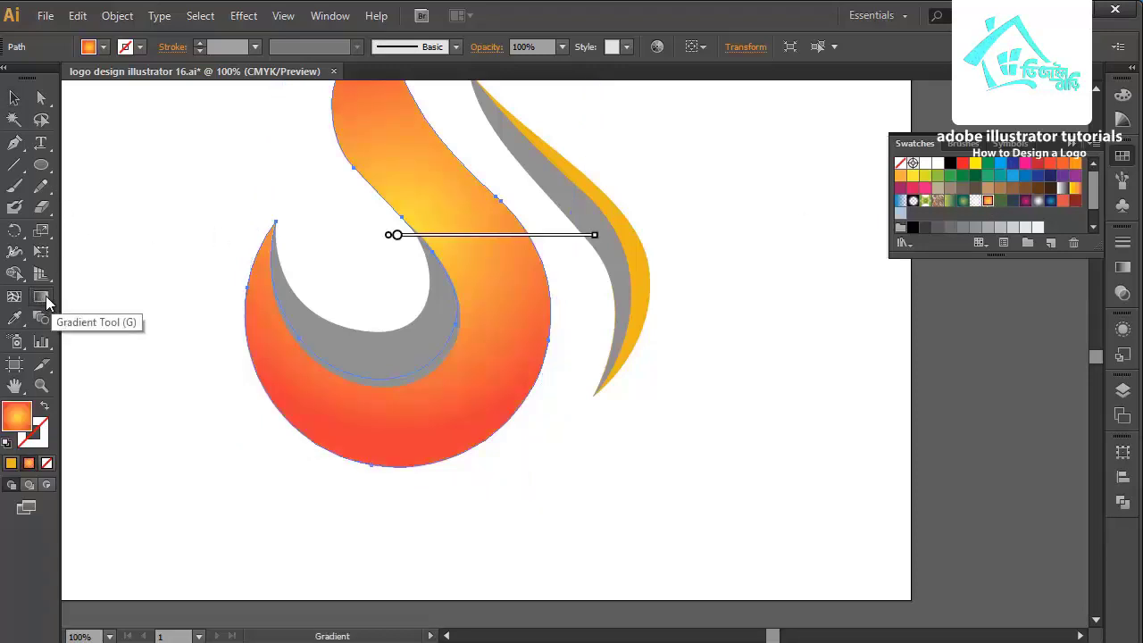
left_click_drag(366, 206, 459, 503)
- Fill the slim flame's grey inner strip with the same orange radial gradient and run it from the upper part down to the lower right
left_click(16, 104)
left_click(645, 275)
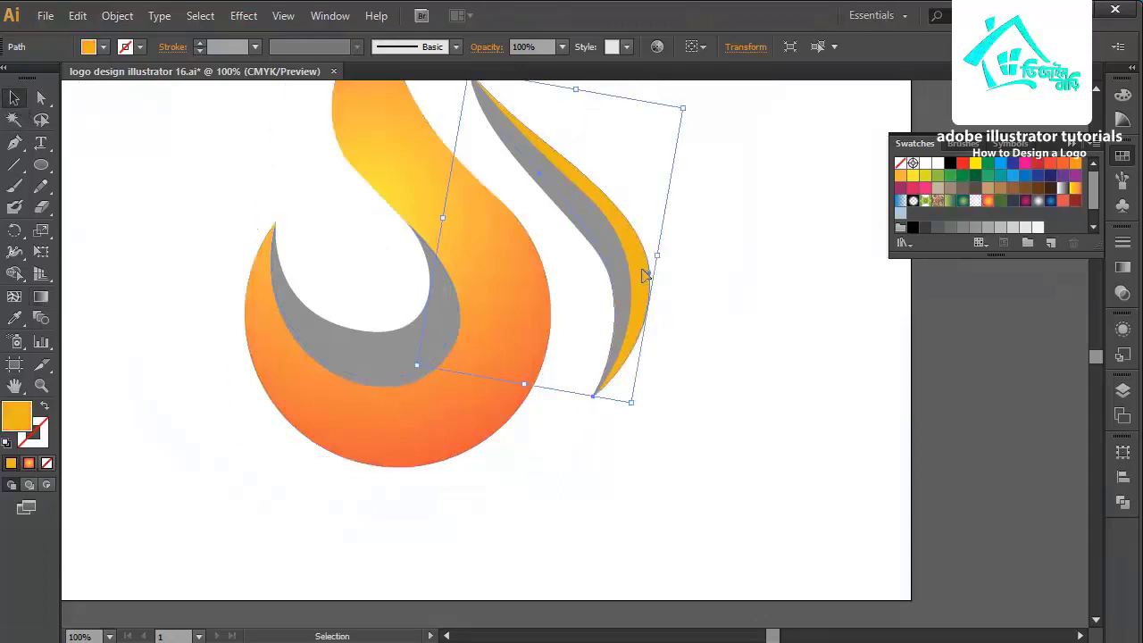
left_click(615, 233)
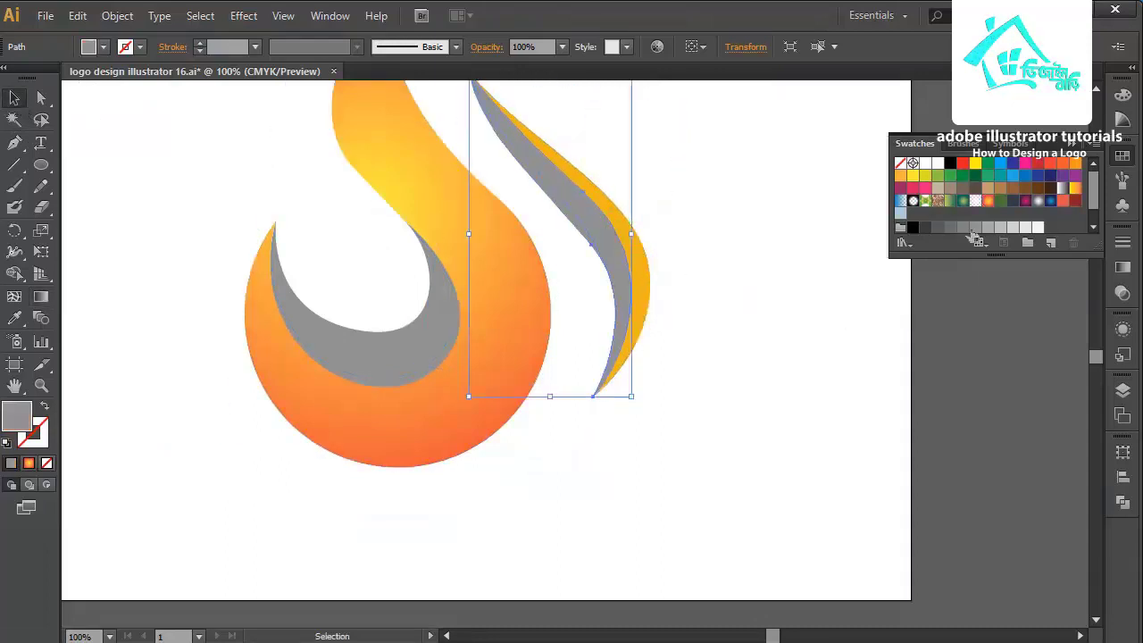
left_click(989, 200)
left_click(42, 297)
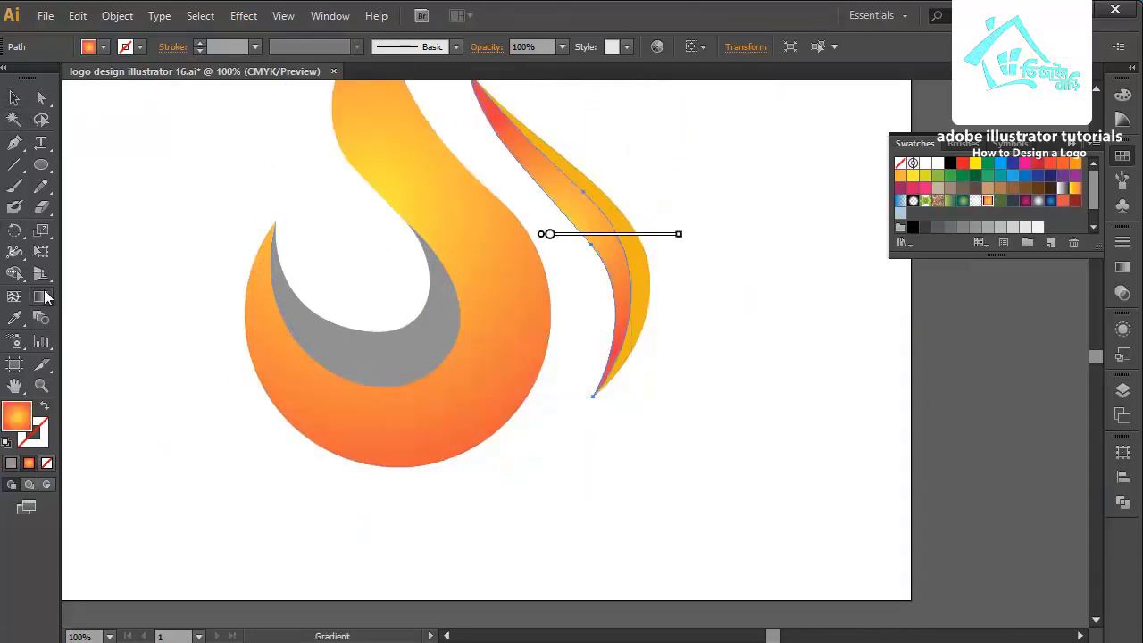
left_click_drag(582, 152, 642, 349)
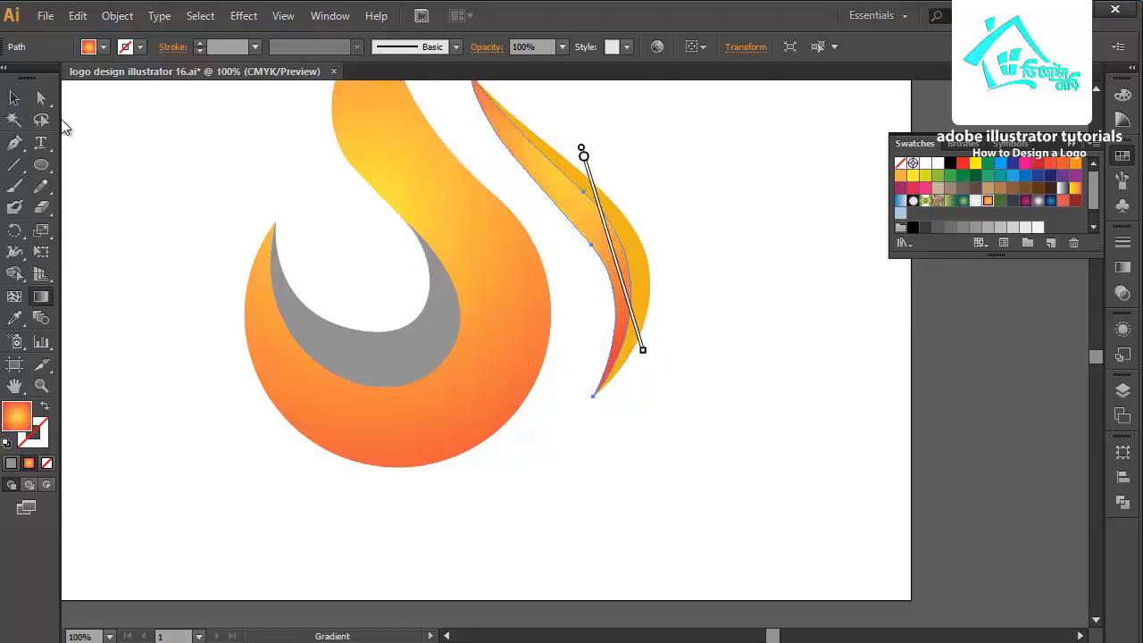
- Apply the orange radial gradient swatch to the grey inner crescent and the slim flame's outer shape together, and deselect them
left_click(12, 100)
left_click(391, 361)
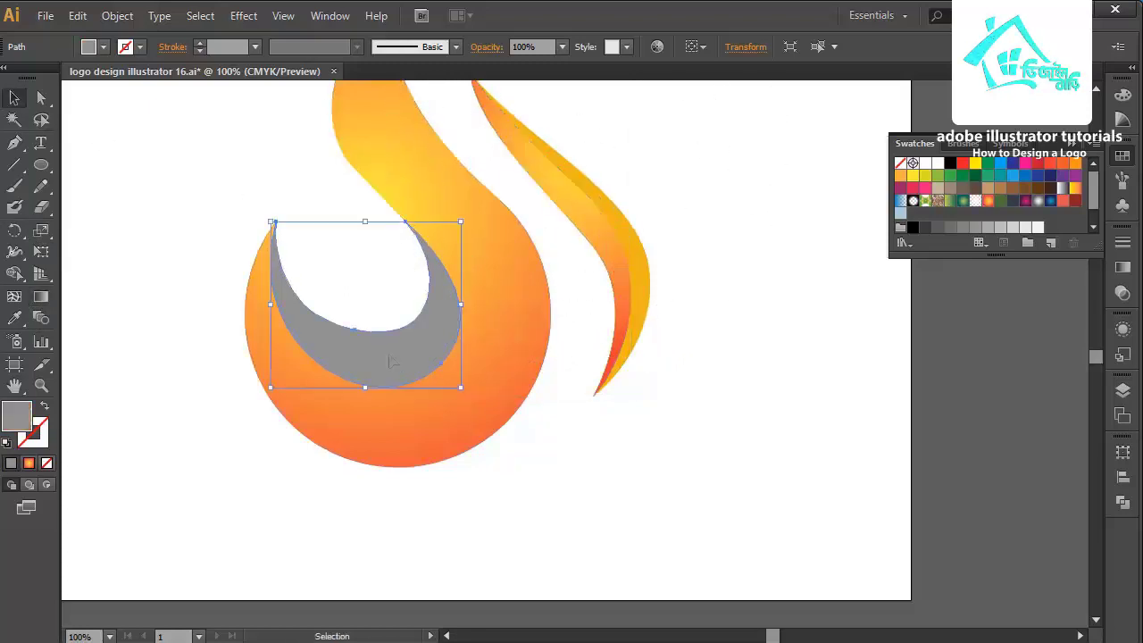
left_click(651, 288, "shift")
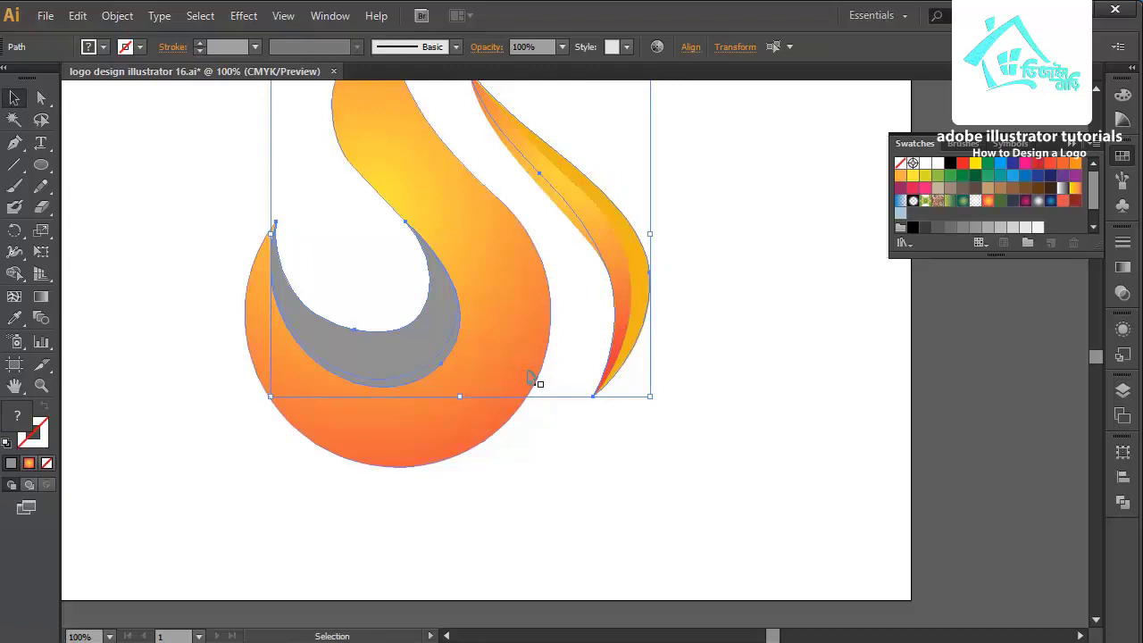
left_click(987, 201)
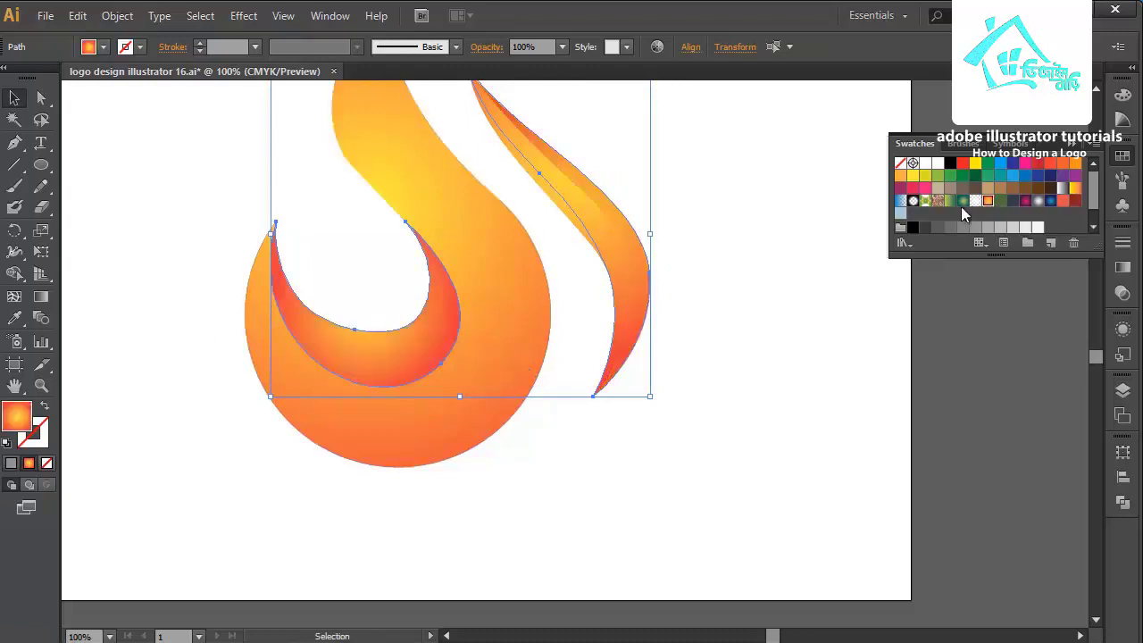
scroll(808, 244, "up", 3)
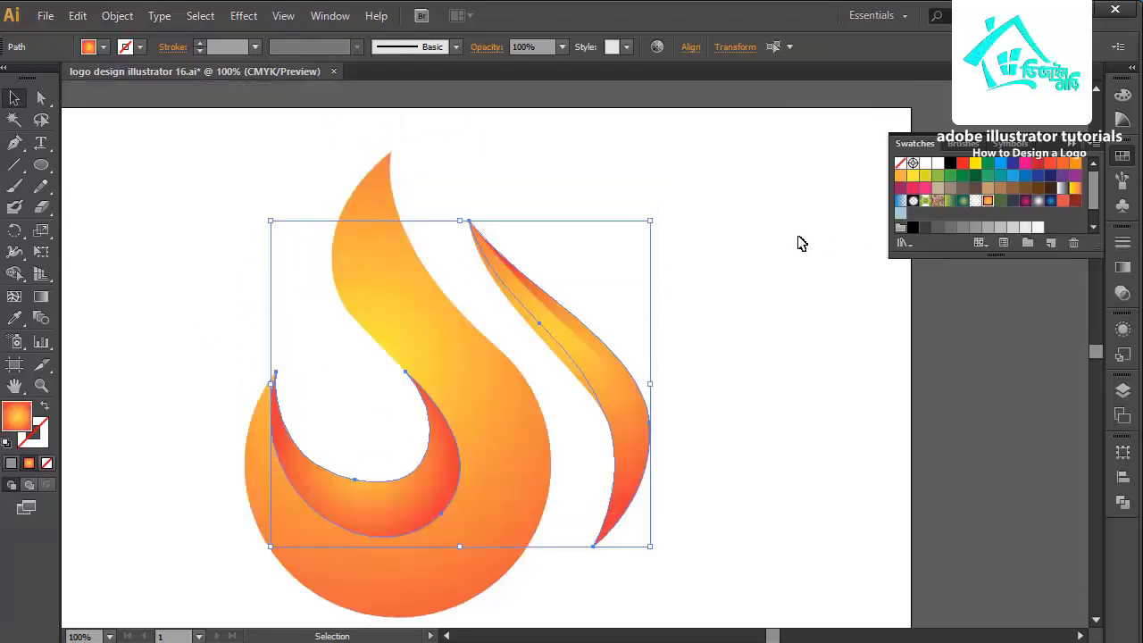
left_click(544, 284)
- Redirect the inner crescent's gradient to run upward from yellow at its lower edge to red near its tips
left_click(419, 488)
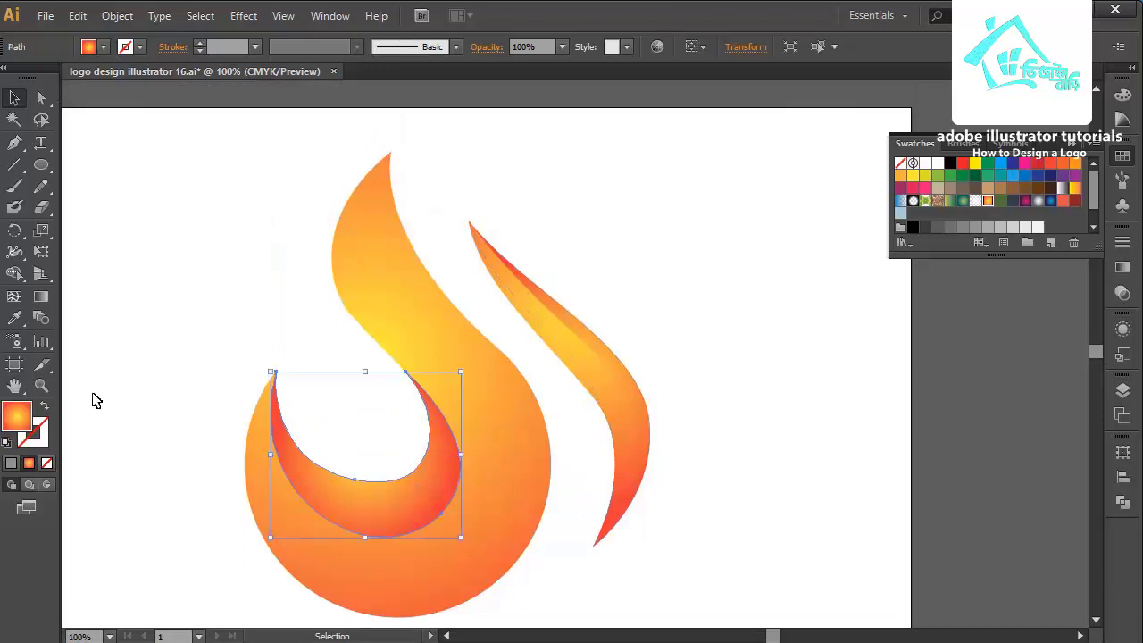
left_click(45, 300)
scroll(383, 143, "down", 6)
scroll(383, 188, "up", 3)
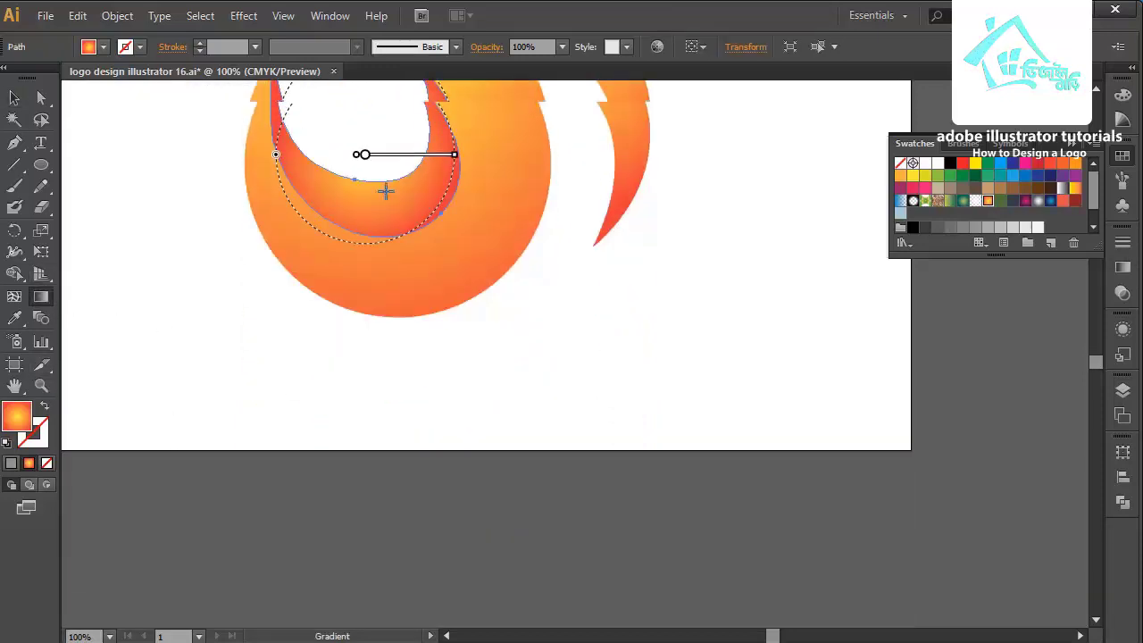
left_click_drag(397, 395, 357, 187)
- Redirect the slim flame's outer gradient to run upward from yellow near its lower end to red near its upper tip
left_click(14, 98)
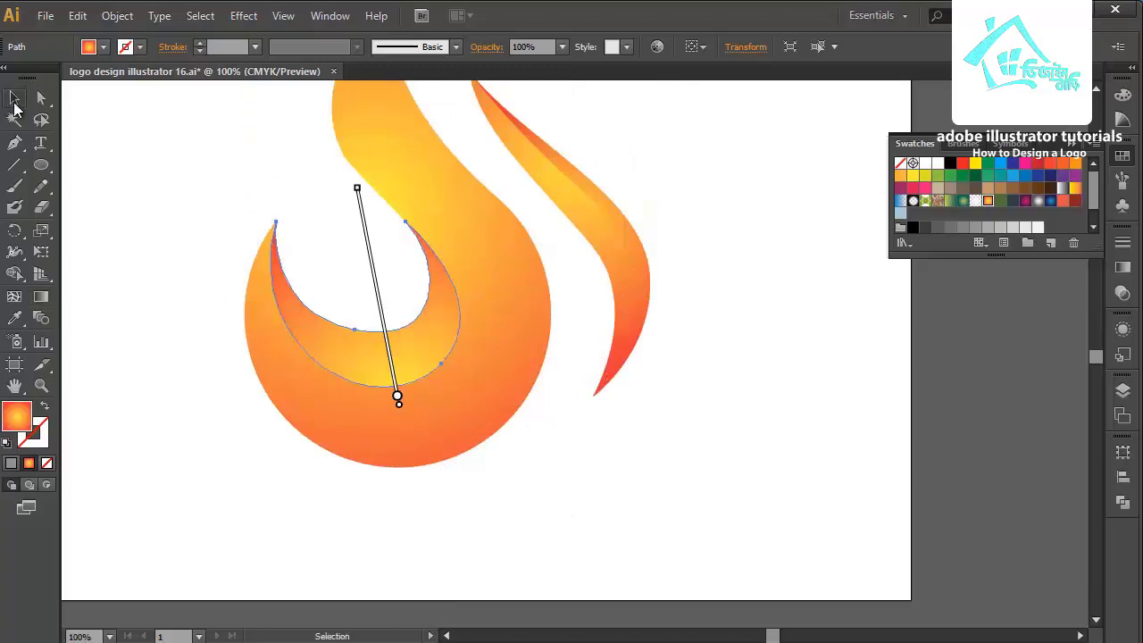
left_click(630, 247)
key("g")
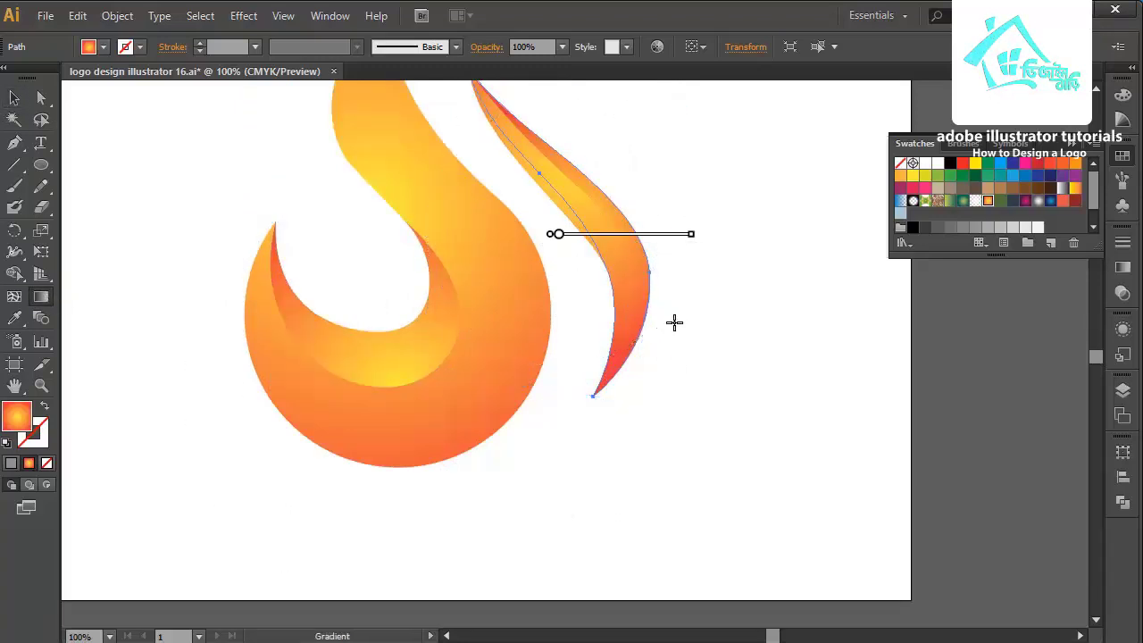
left_click_drag(681, 348, 629, 105)
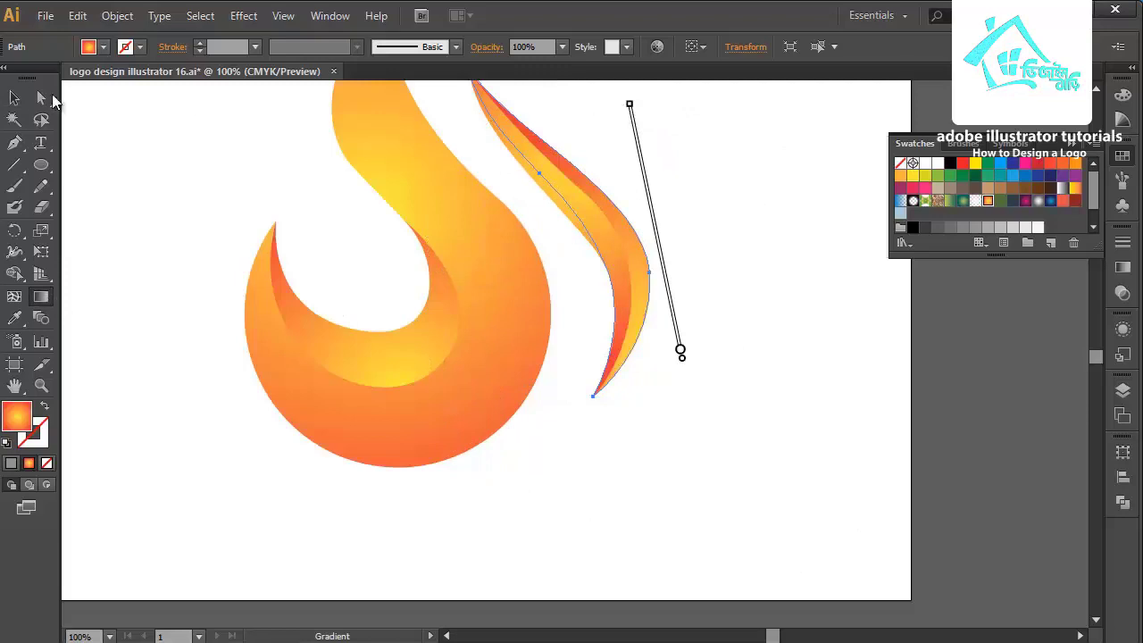
- Select all the flame shapes, zoom out to 66.67%, and deselect everything to view the whole logo
left_click(14, 97)
left_click(153, 158)
left_click_drag(153, 158, 647, 431)
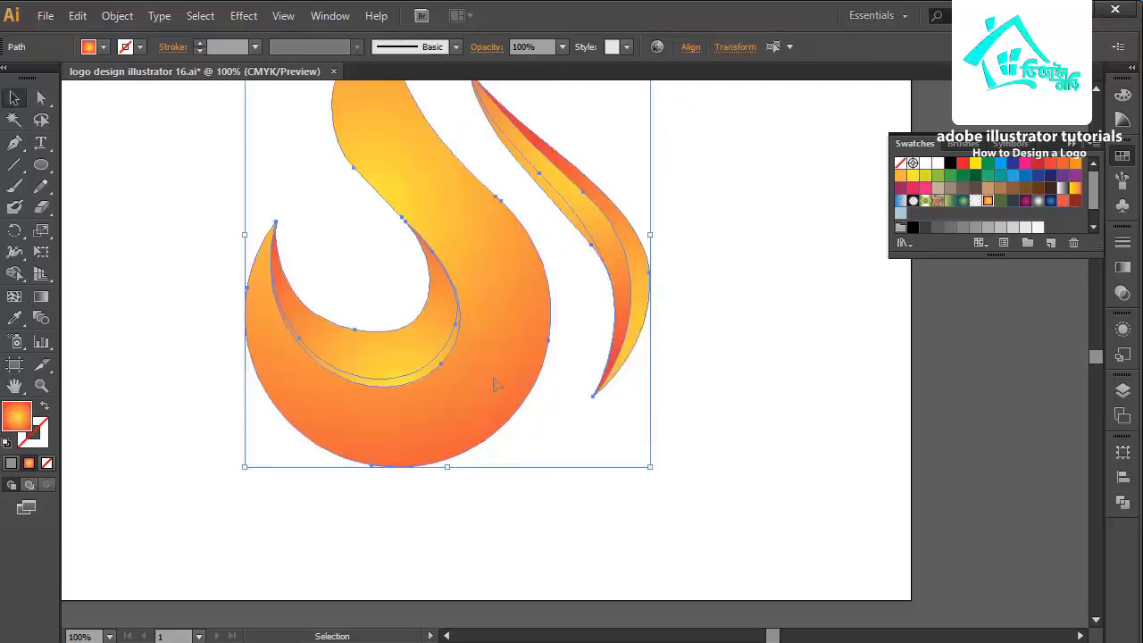
scroll(496, 384, "up", 2)
key("ctrl+minus")
left_click(839, 483)
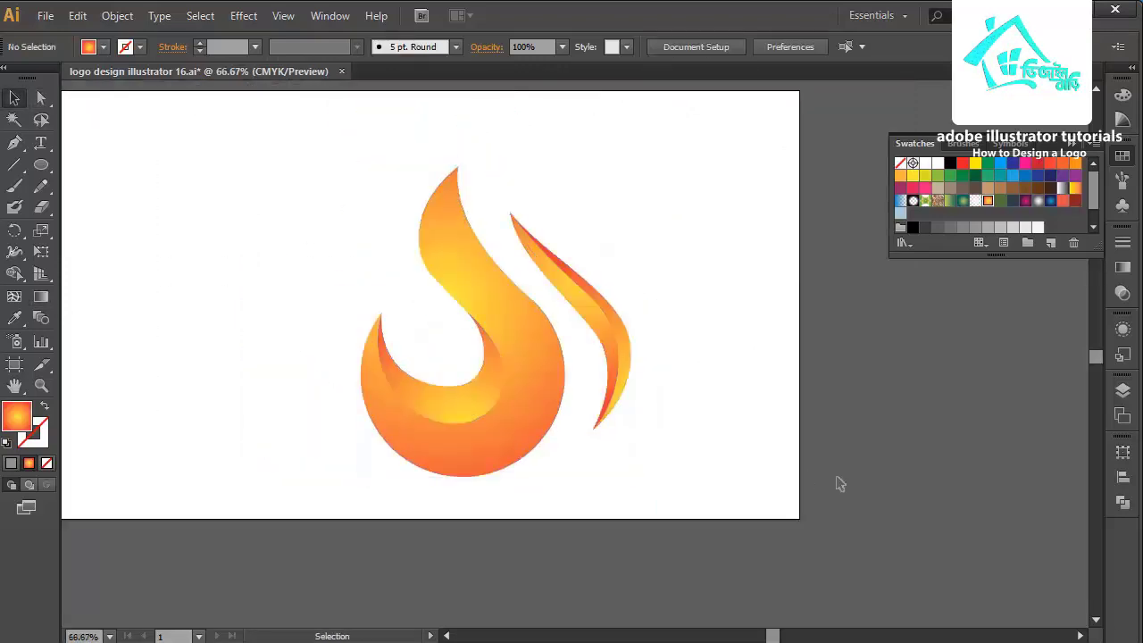